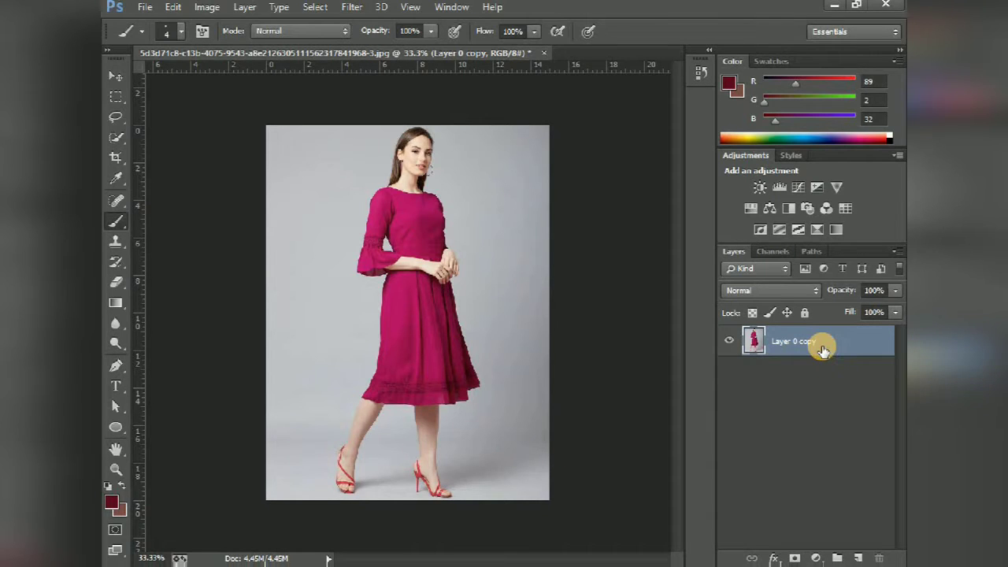
Step: Duplicate Layer 0 copy as Layer 0 copy 2 and hide the original Layer 0 copy
{"action": "key", "text": "ctrl+j"}
{"action": "left_click", "coordinate": [730, 373]}
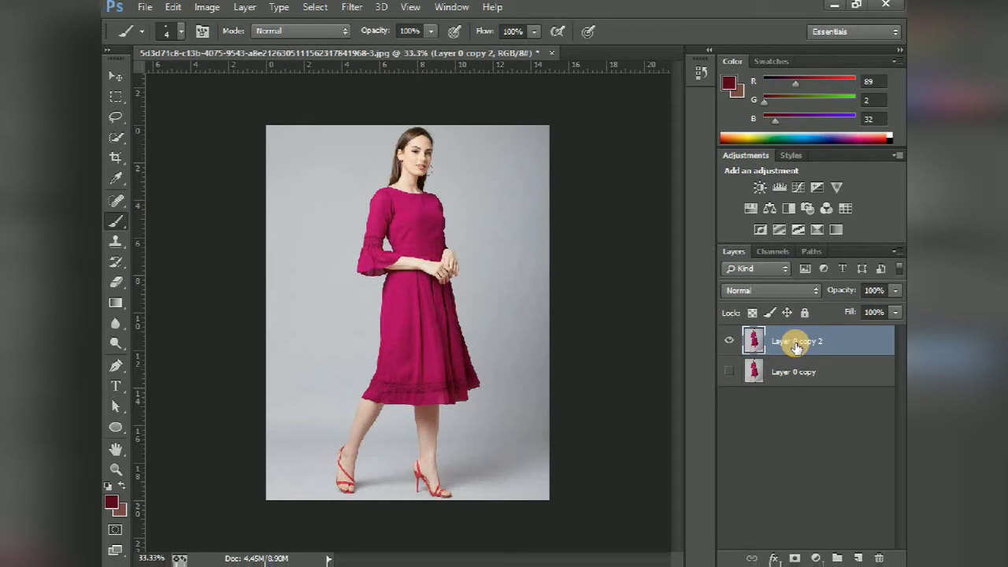
Step: Open Color Range and sample the grey studio background with the eyedropper in colour preview
{"action": "left_click", "coordinate": [315, 7]}
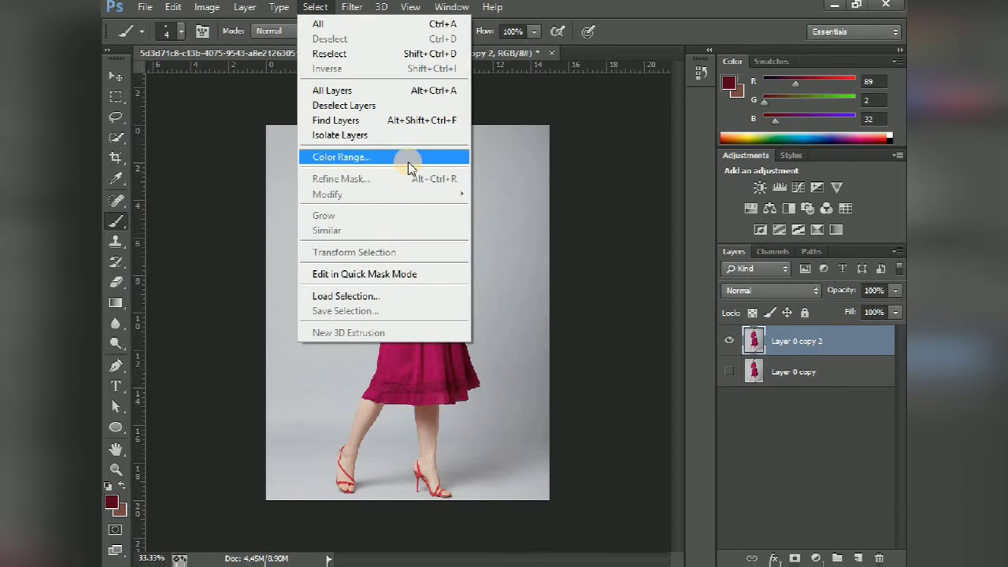
{"action": "left_click", "coordinate": [408, 160]}
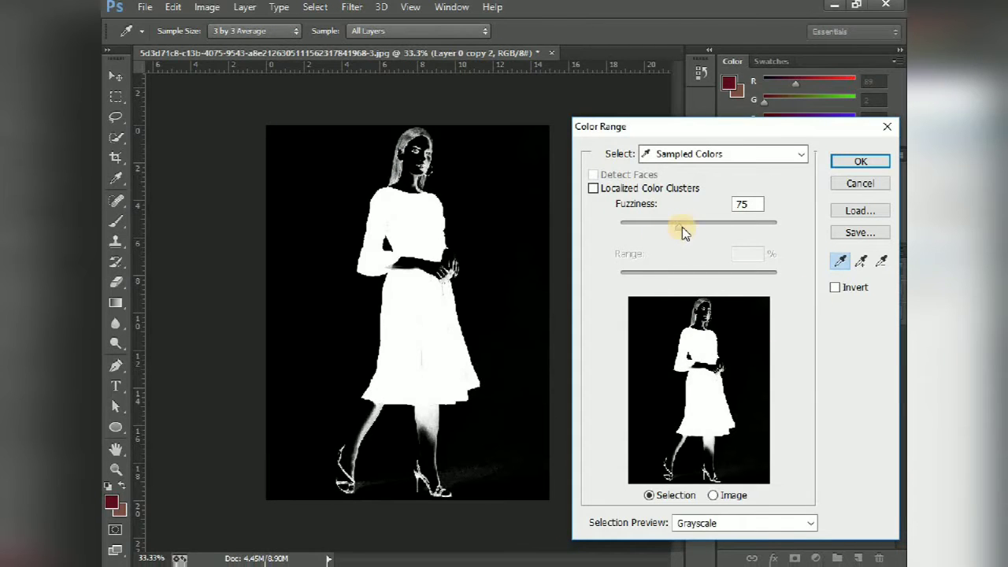
{"action": "left_click_drag", "start_coordinate": [682, 227], "coordinate": [629, 231]}
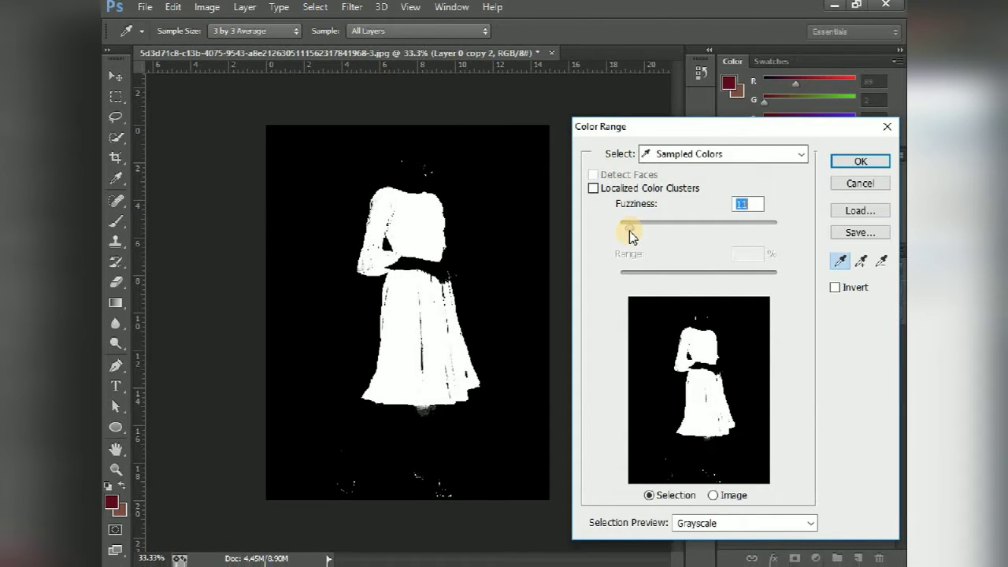
{"action": "left_click", "coordinate": [842, 262]}
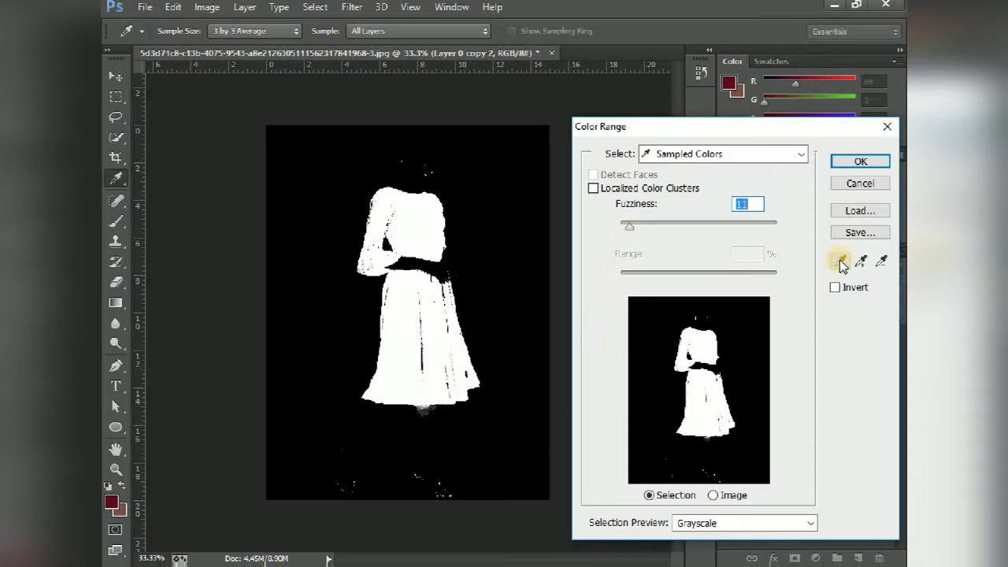
{"action": "left_click", "coordinate": [319, 162]}
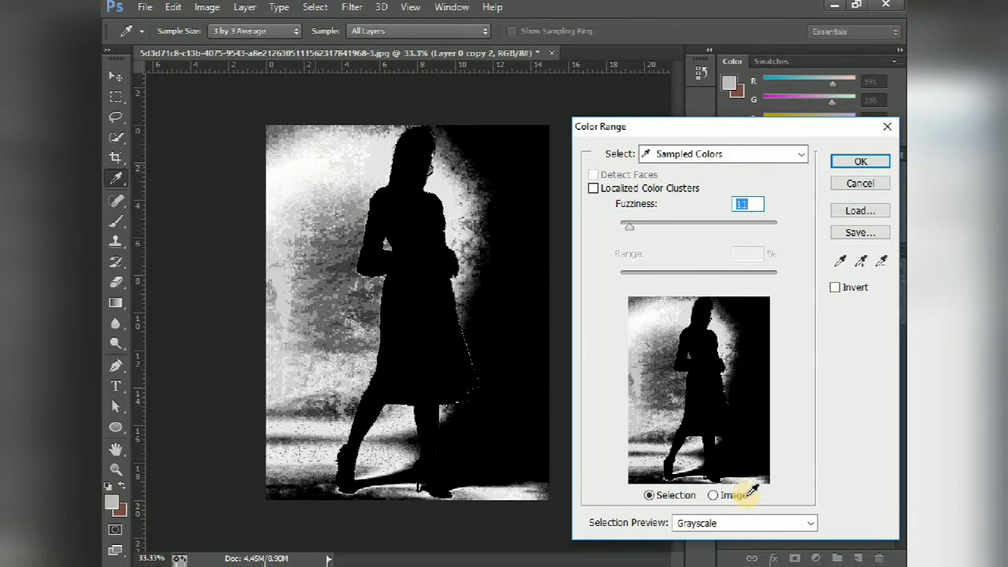
{"action": "left_click", "coordinate": [742, 523]}
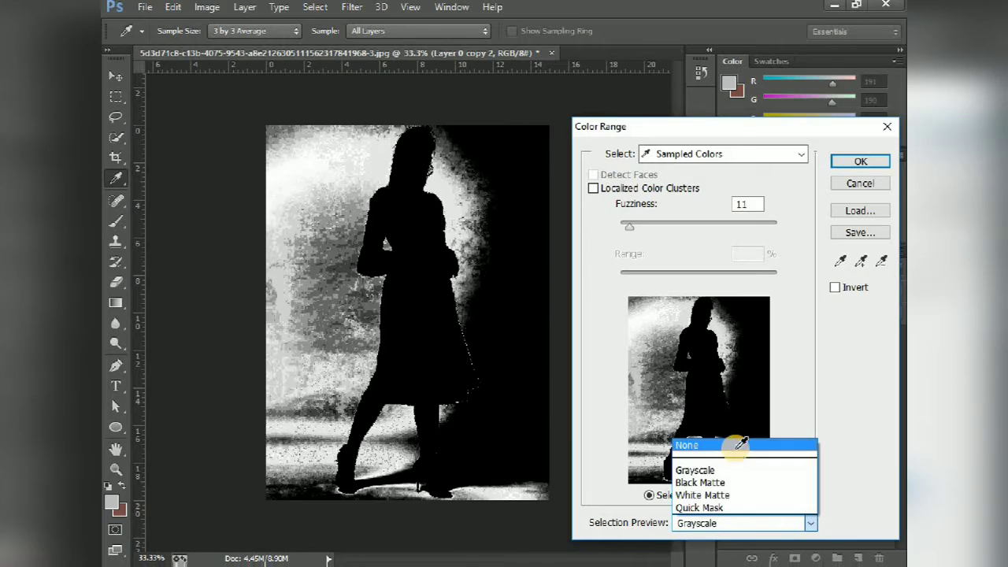
{"action": "left_click", "coordinate": [734, 447]}
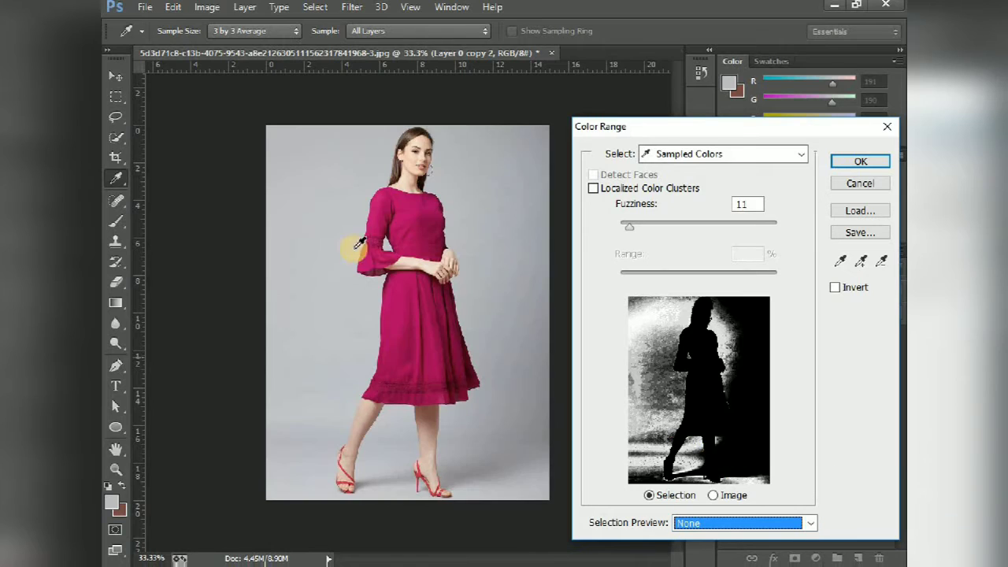
{"action": "left_click", "coordinate": [487, 159]}
{"action": "left_click", "coordinate": [841, 262]}
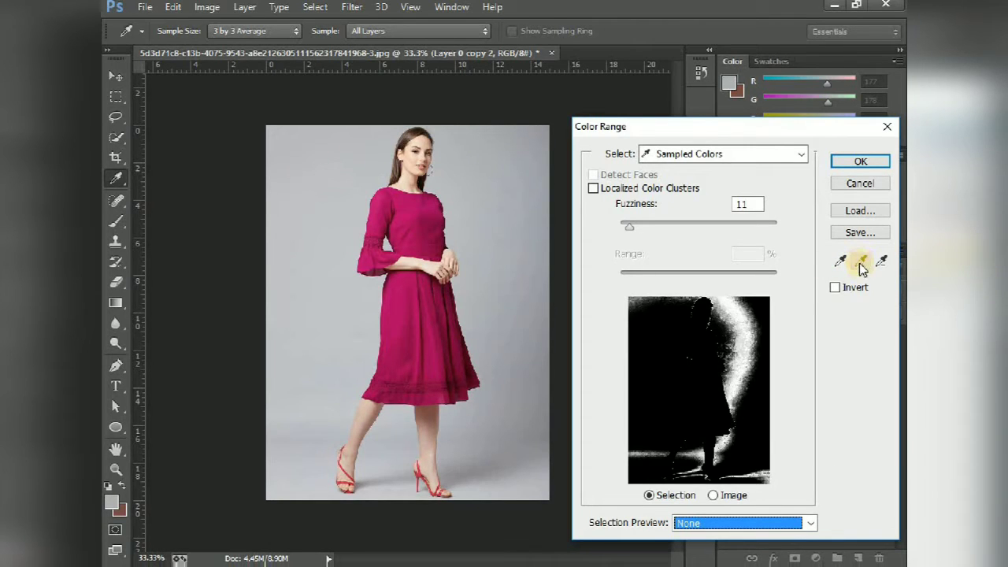
Step: Add the top-right, bottom-right and left background and the lower floor to the sample
{"action": "left_click", "coordinate": [861, 265]}
{"action": "left_click", "coordinate": [516, 146]}
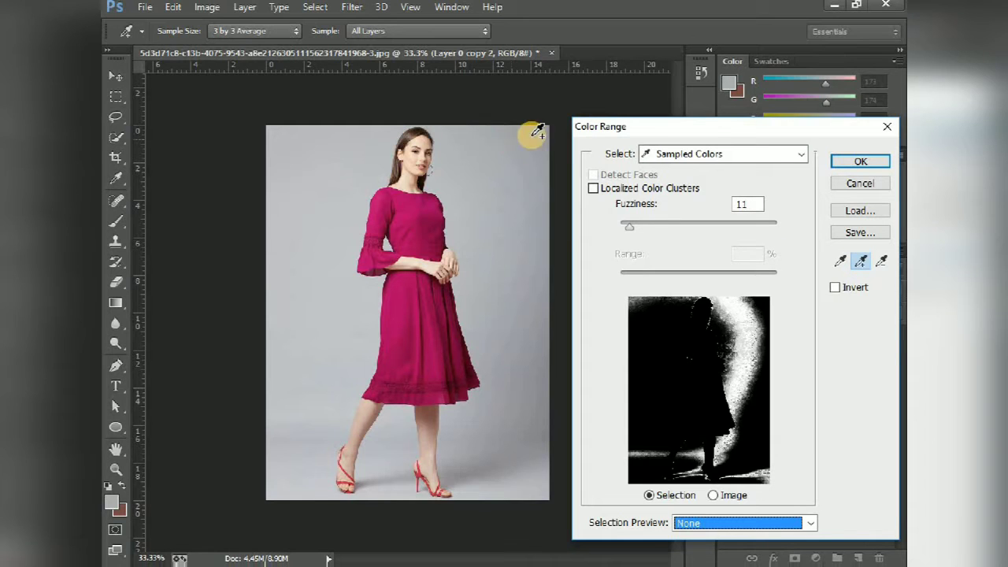
{"action": "left_click", "coordinate": [530, 453]}
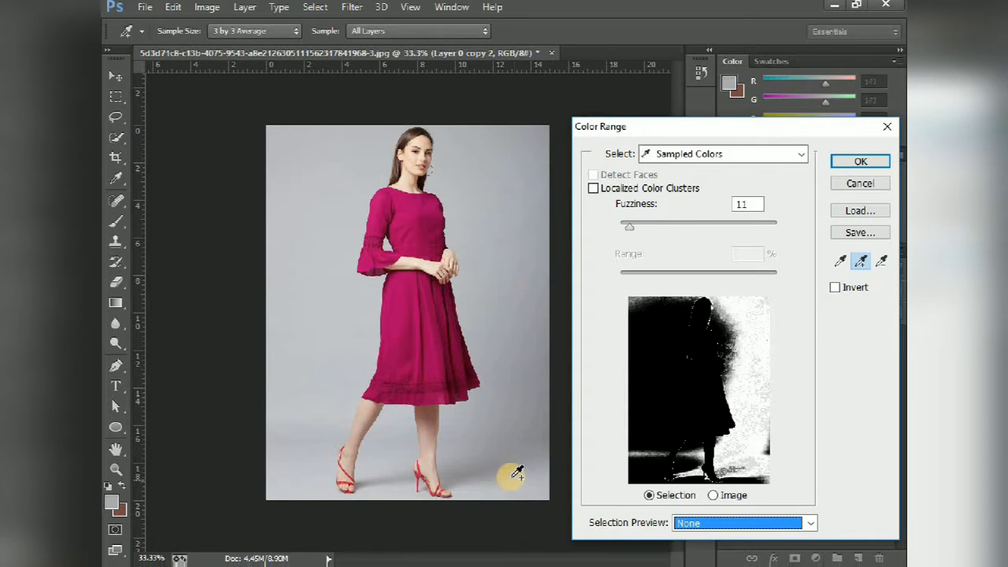
{"action": "left_click", "coordinate": [317, 370]}
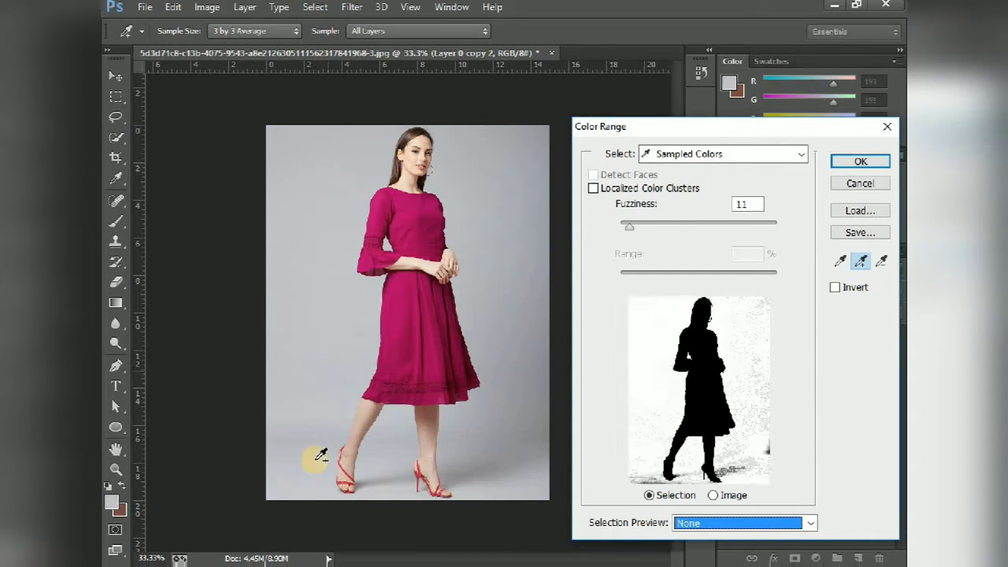
{"action": "left_click", "coordinate": [494, 471]}
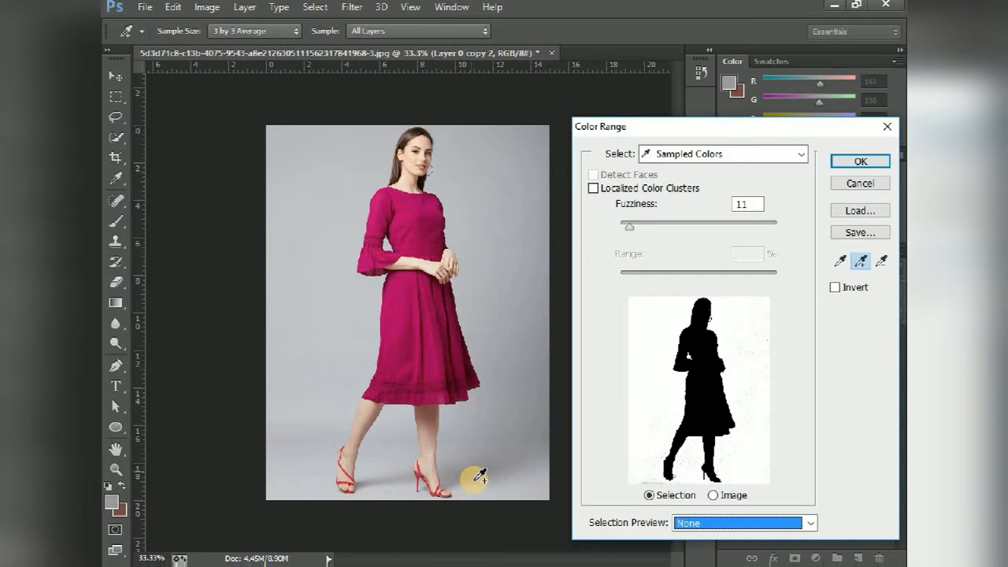
{"action": "key", "text": "ctrl+plus"}
Step: Add the bottom-left floor in grayscale preview, set Fuzziness to 20, and accept the selection
{"action": "left_click", "coordinate": [686, 523]}
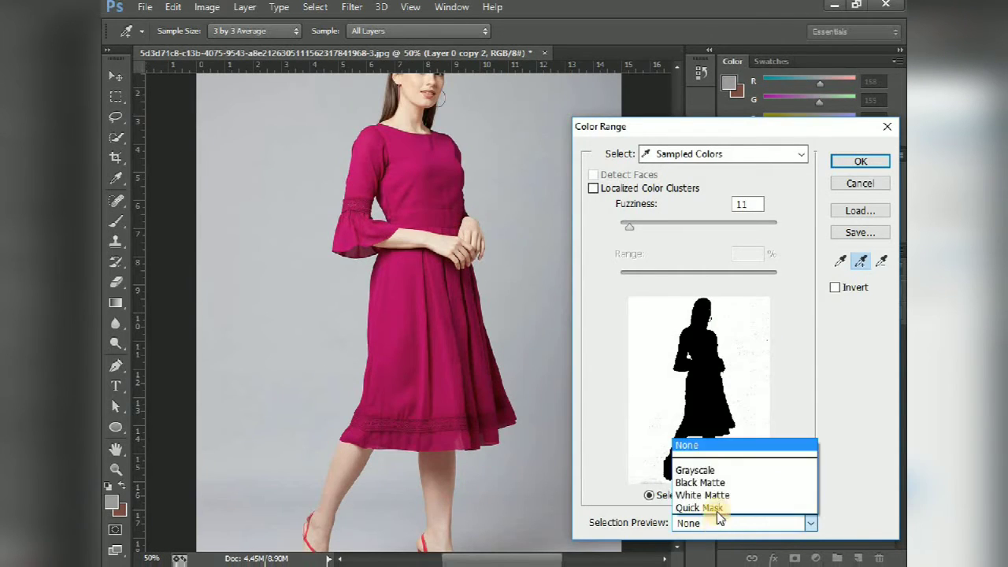
{"action": "left_click", "coordinate": [739, 470]}
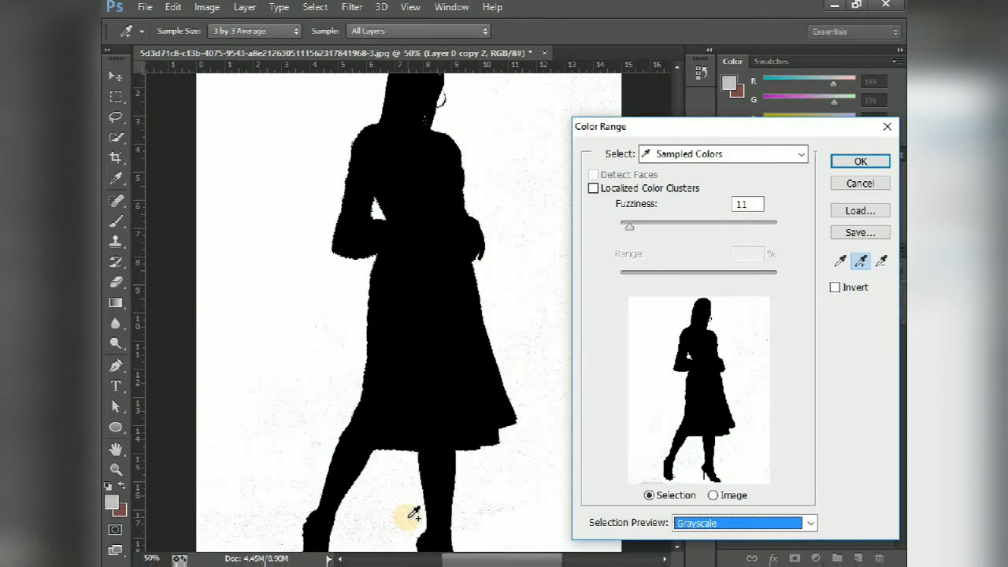
{"action": "left_click_drag", "start_coordinate": [464, 216], "coordinate": [451, 155]}
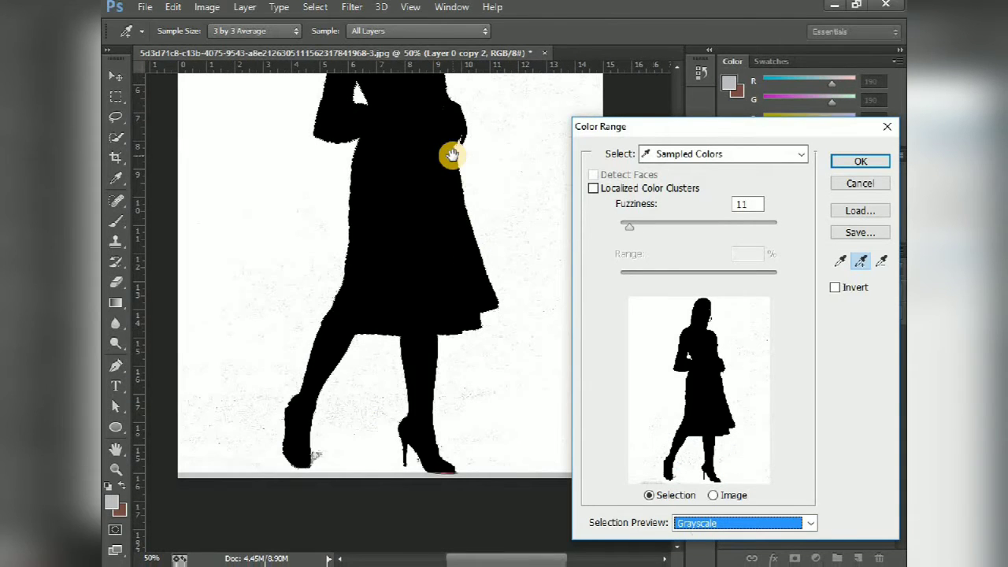
{"action": "left_click", "coordinate": [260, 476]}
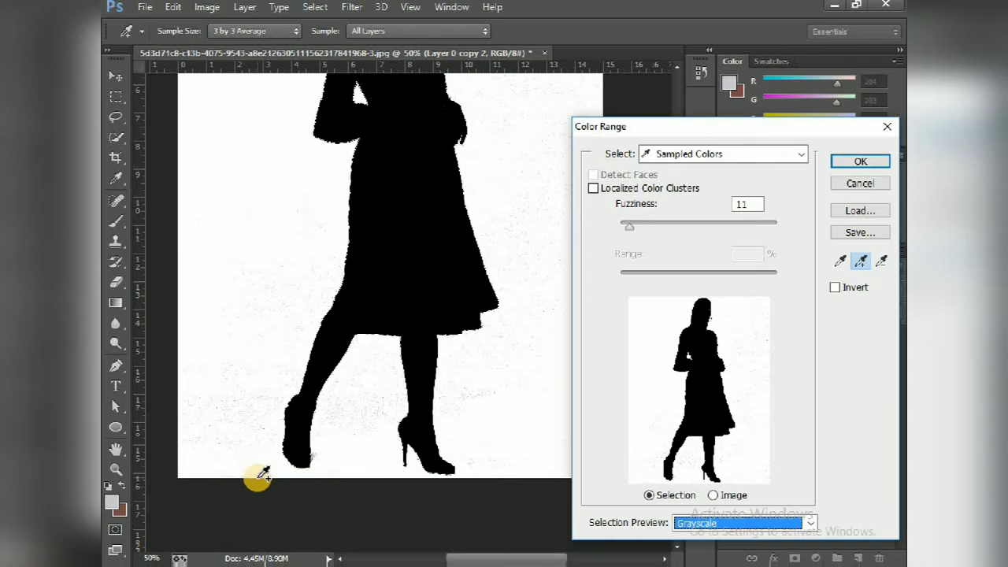
{"action": "left_click", "coordinate": [496, 389]}
{"action": "left_click_drag", "start_coordinate": [493, 408], "coordinate": [490, 404]}
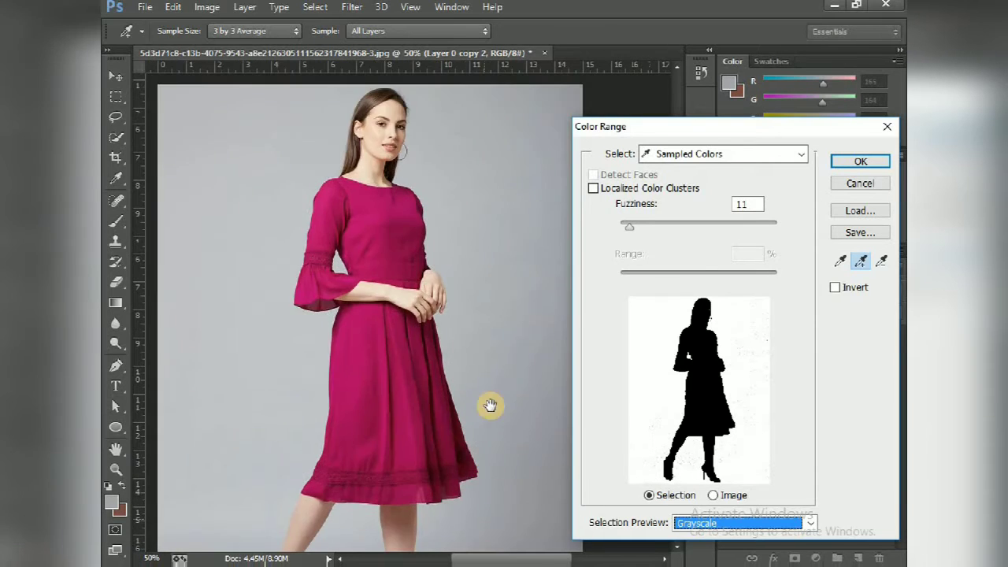
{"action": "mouse_move", "coordinate": [632, 229]}
{"action": "left_mouse_down"}
{"action": "mouse_move", "coordinate": [648, 229]}
{"action": "mouse_move", "coordinate": [627, 232]}
{"action": "left_mouse_up"}
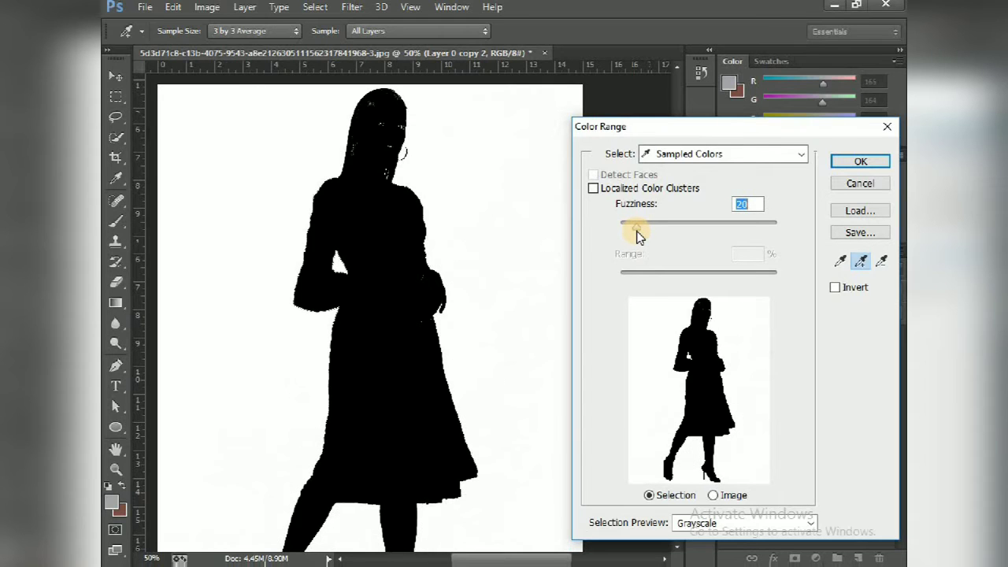
{"action": "key", "text": "ctrl+minus"}
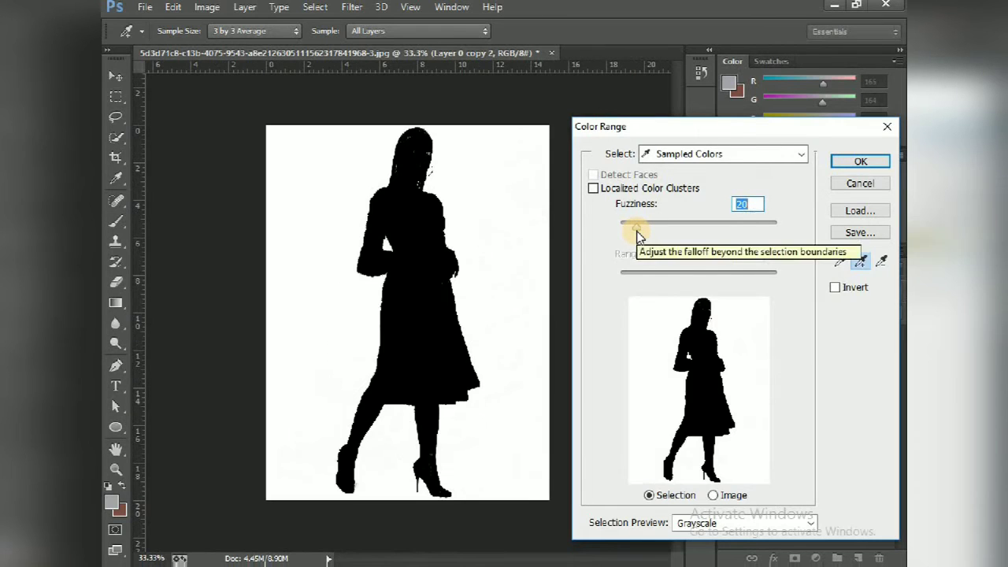
{"action": "left_click", "coordinate": [860, 162]}
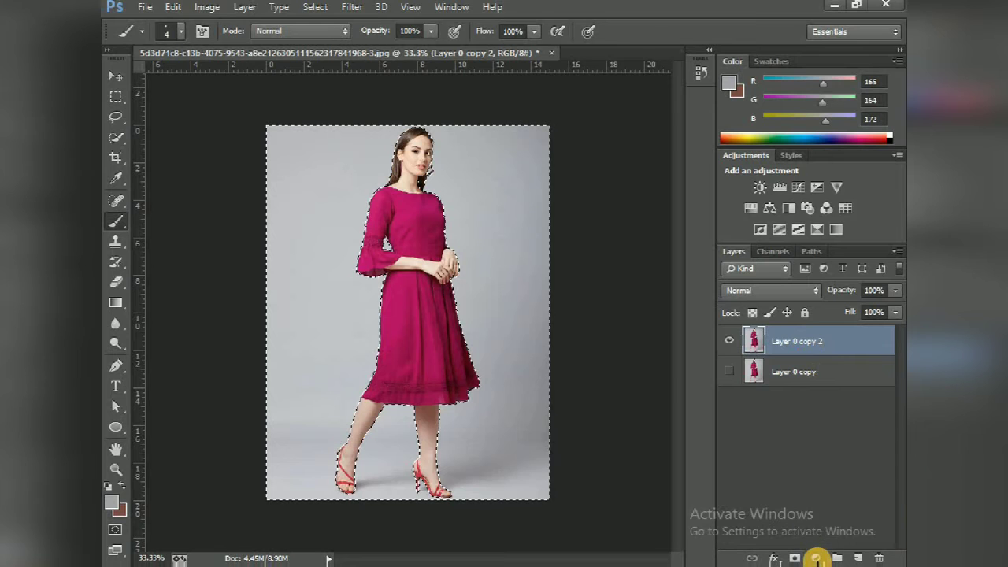
Step: Add a Hue/Saturation layer with Colorize at Hue 213, Saturation 25 to tint the background light blue
{"action": "left_click", "coordinate": [816, 559]}
{"action": "left_click", "coordinate": [792, 376]}
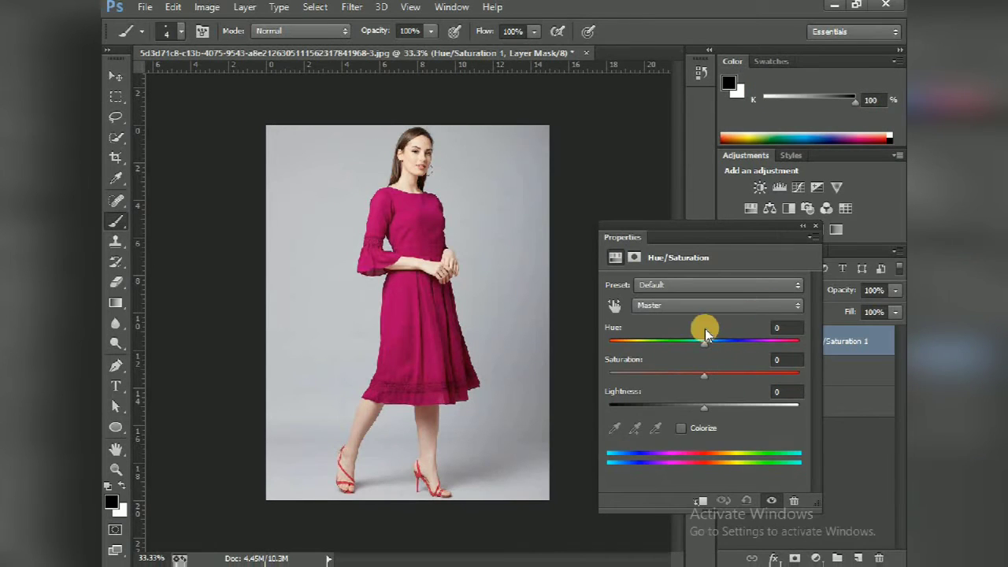
{"action": "left_click", "coordinate": [681, 426]}
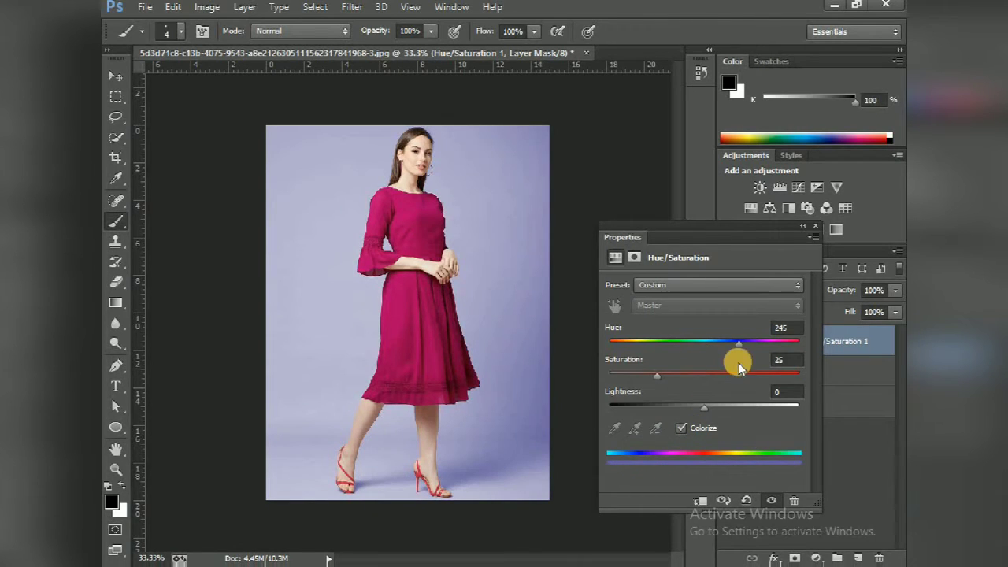
{"action": "mouse_move", "coordinate": [739, 346]}
{"action": "left_mouse_down"}
{"action": "mouse_move", "coordinate": [713, 349]}
{"action": "mouse_move", "coordinate": [726, 349]}
{"action": "mouse_move", "coordinate": [719, 342]}
{"action": "left_mouse_up"}
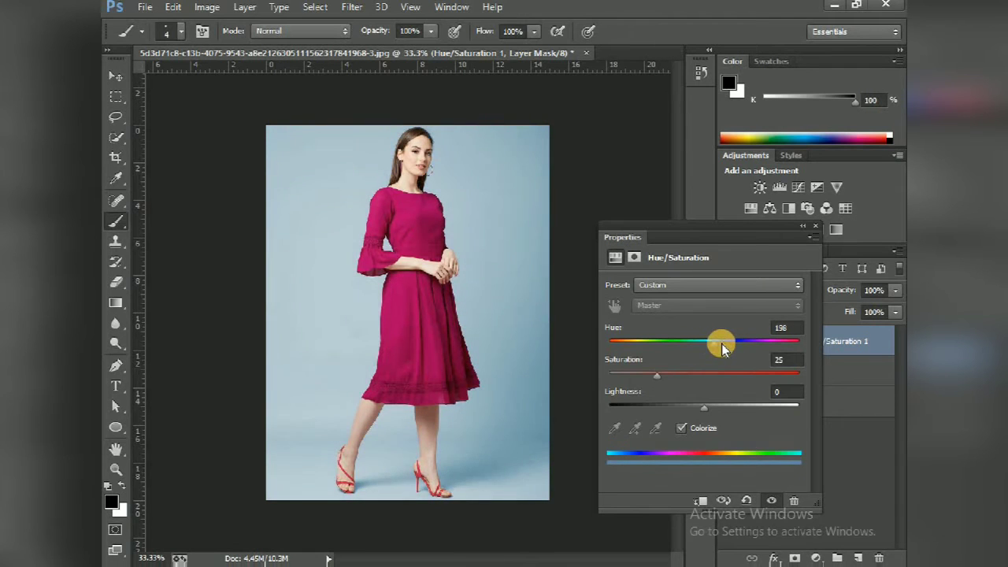
{"action": "left_click", "coordinate": [771, 502]}
{"action": "left_click", "coordinate": [771, 501]}
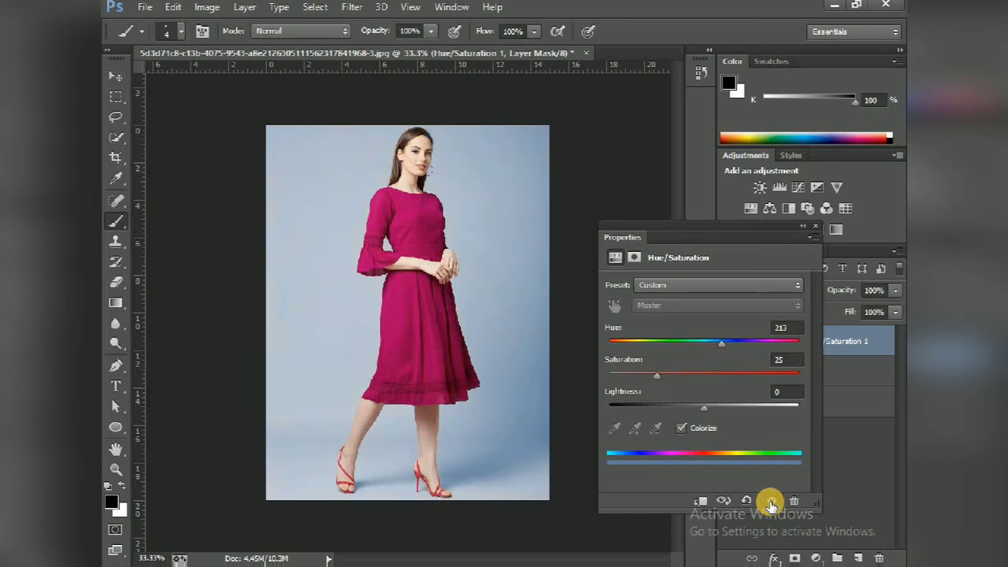
{"action": "left_click", "coordinate": [817, 229]}
{"action": "left_click", "coordinate": [785, 375]}
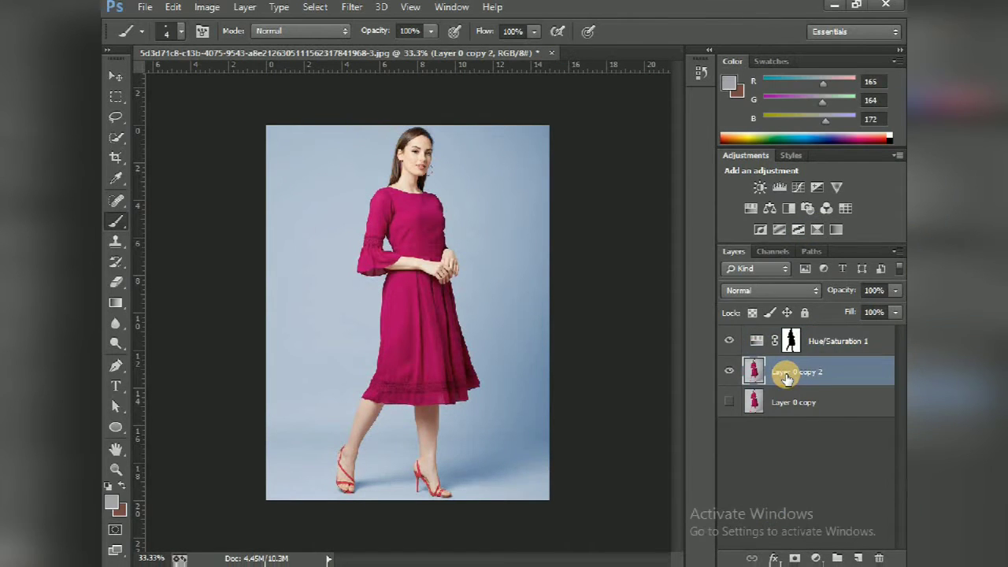
Step: Open Color Range and sample the magenta dress, adding more dress colours to the sample
{"action": "left_click", "coordinate": [319, 7]}
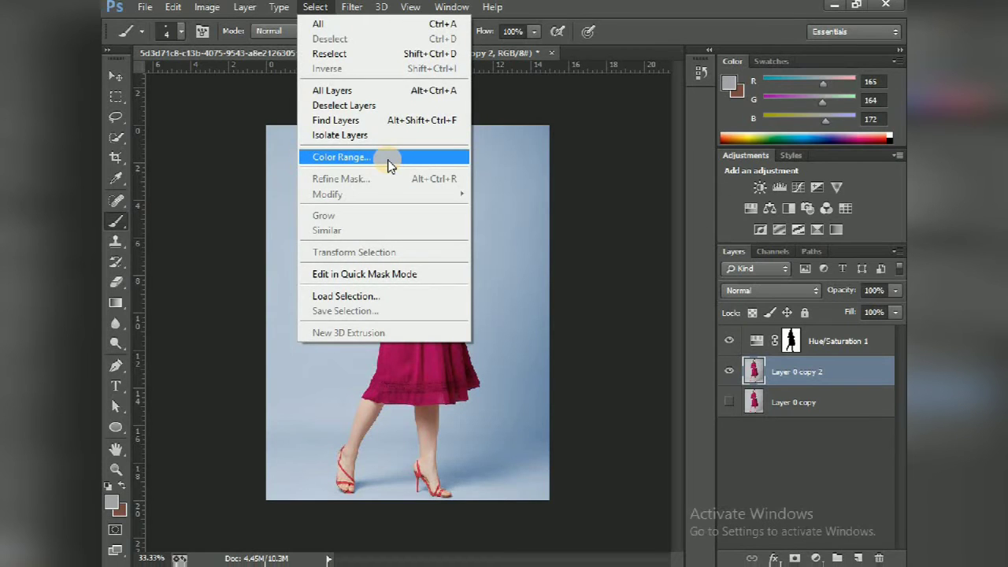
{"action": "left_click", "coordinate": [390, 160]}
{"action": "left_click", "coordinate": [724, 528]}
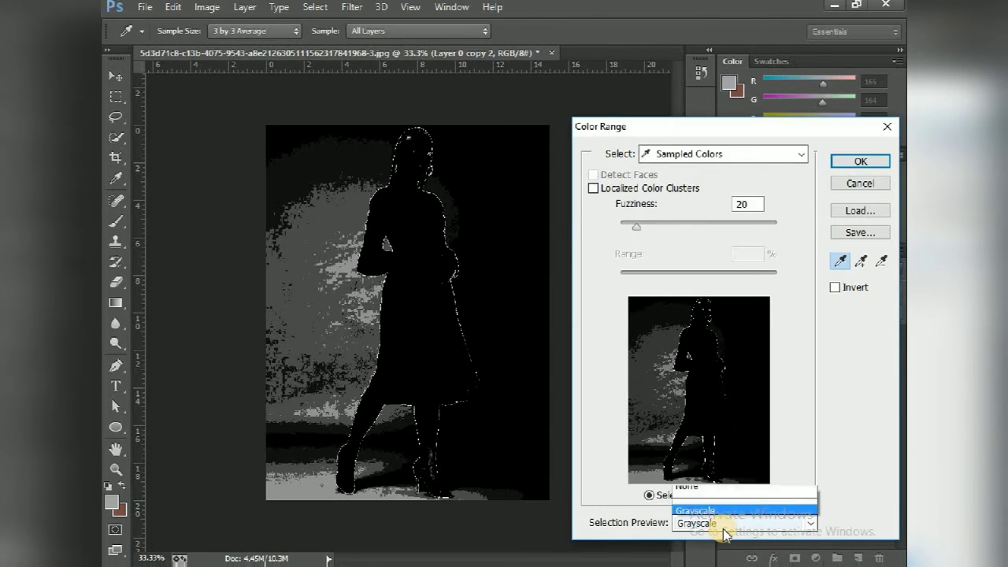
{"action": "left_click", "coordinate": [716, 442]}
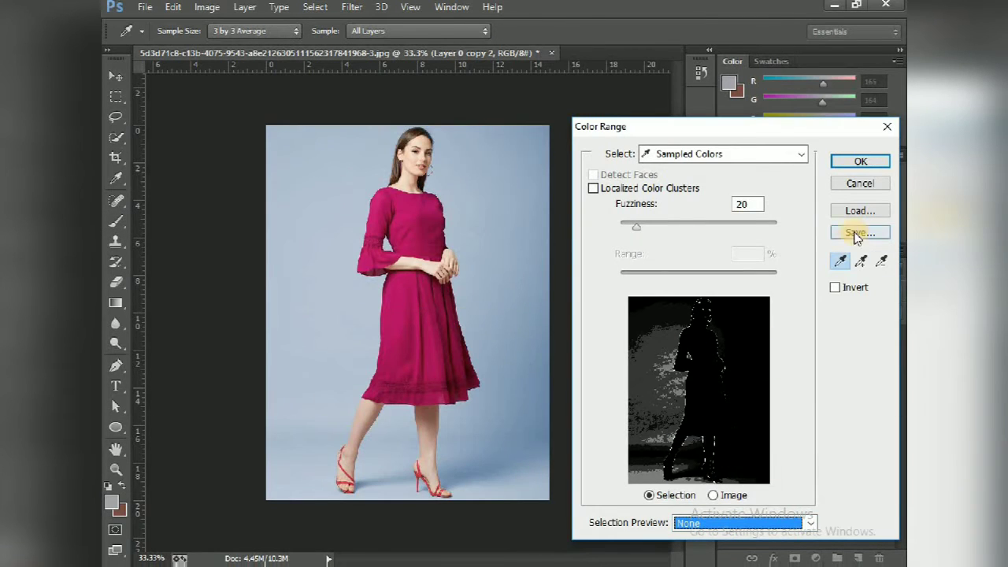
{"action": "left_click", "coordinate": [406, 322]}
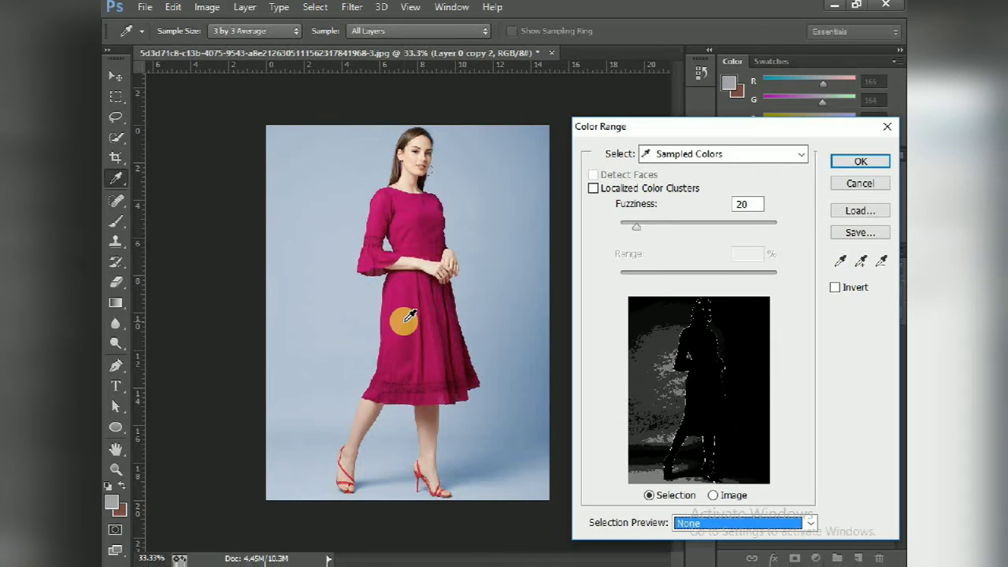
{"action": "left_click", "coordinate": [862, 263]}
{"action": "left_click", "coordinate": [436, 340]}
{"action": "mouse_move", "coordinate": [473, 394]}
{"action": "left_mouse_down"}
{"action": "mouse_move", "coordinate": [388, 203]}
{"action": "mouse_move", "coordinate": [361, 259]}
{"action": "left_mouse_up"}
Step: In grayscale preview, add the sleeve, skirt, hem and waist shades to the sample
{"action": "left_click", "coordinate": [779, 526]}
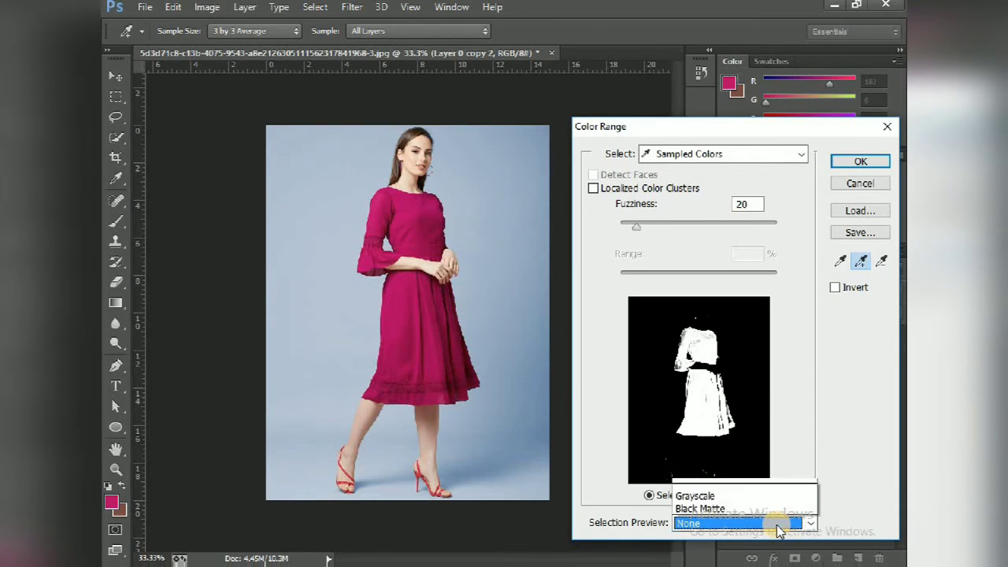
{"action": "left_click", "coordinate": [754, 468]}
{"action": "key", "text": "ctrl+plus"}
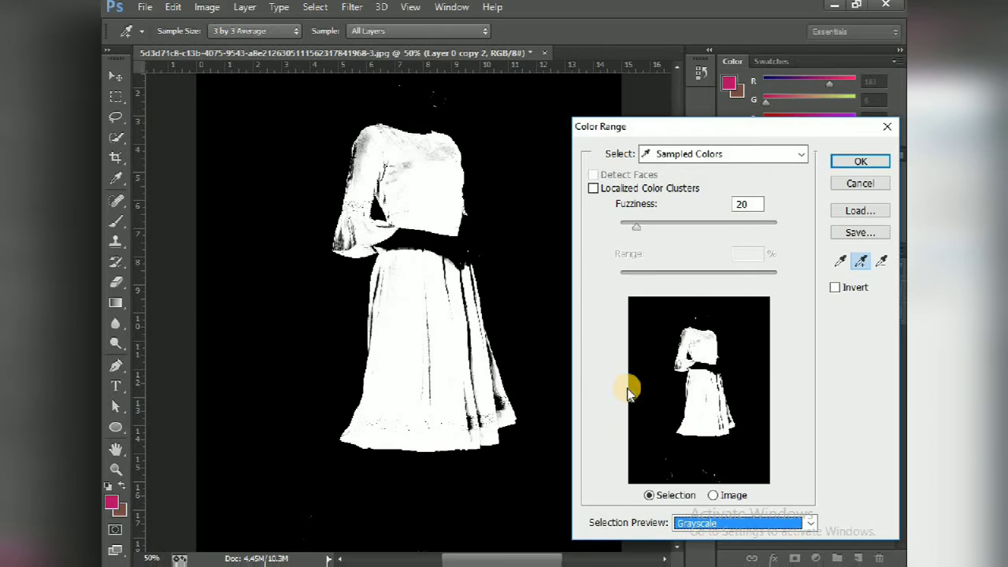
{"action": "left_click", "coordinate": [416, 169]}
{"action": "left_click", "coordinate": [466, 349]}
{"action": "left_click", "coordinate": [505, 411]}
{"action": "left_click", "coordinate": [420, 469]}
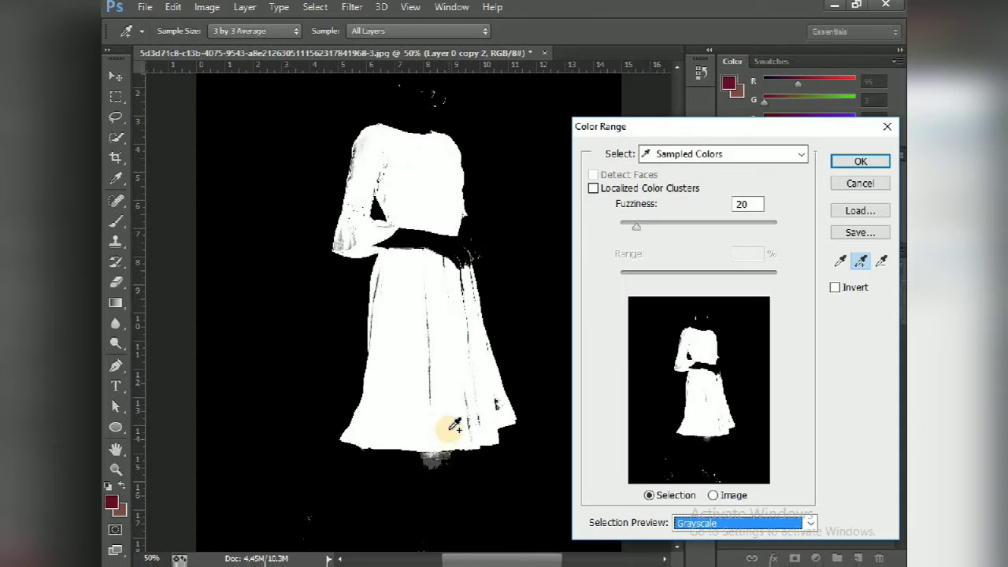
{"action": "left_click", "coordinate": [425, 364]}
{"action": "left_click", "coordinate": [357, 235]}
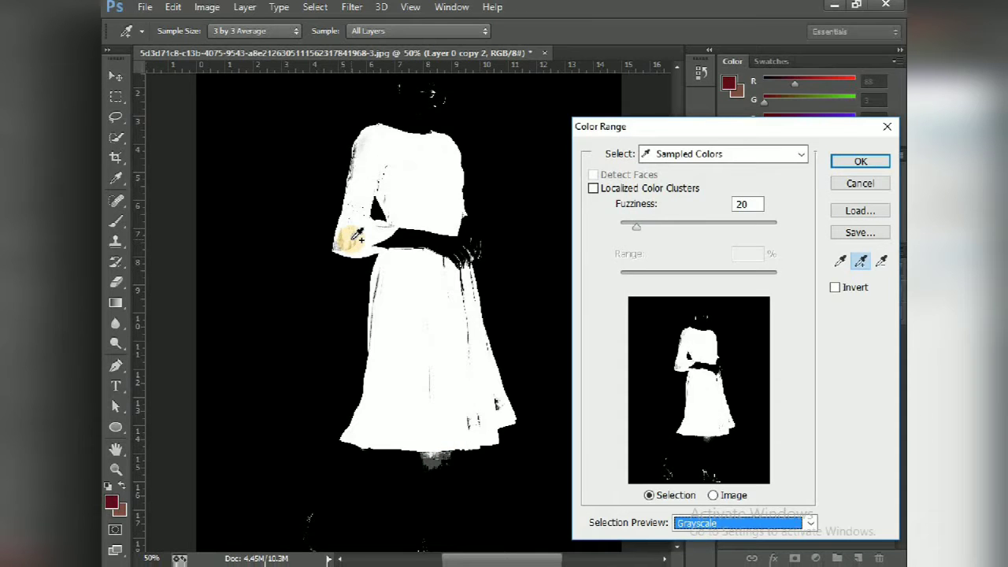
{"action": "left_click", "coordinate": [425, 239]}
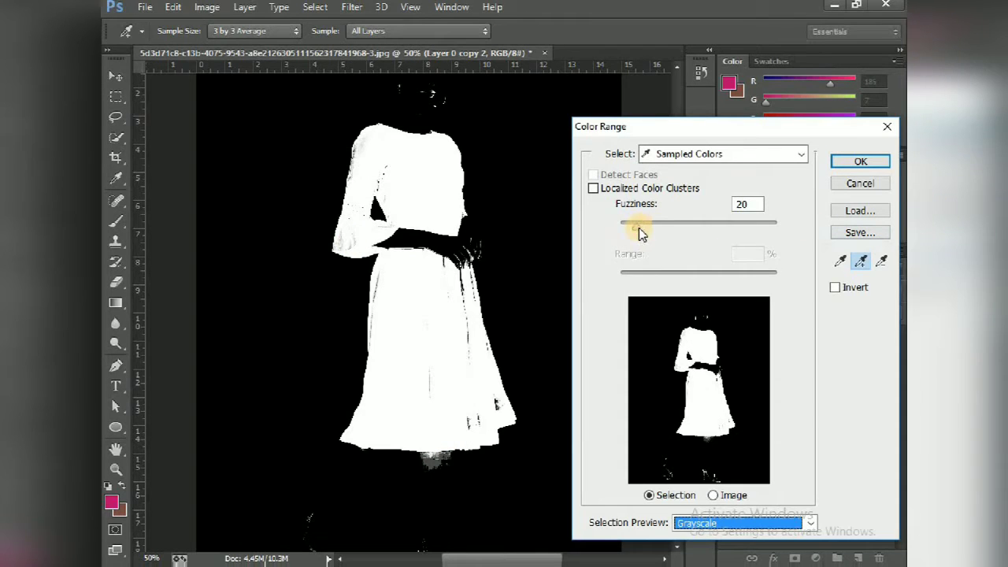
Step: Set Fuzziness to 72 and accept the dress selection
{"action": "left_click_drag", "start_coordinate": [638, 227], "coordinate": [669, 227]}
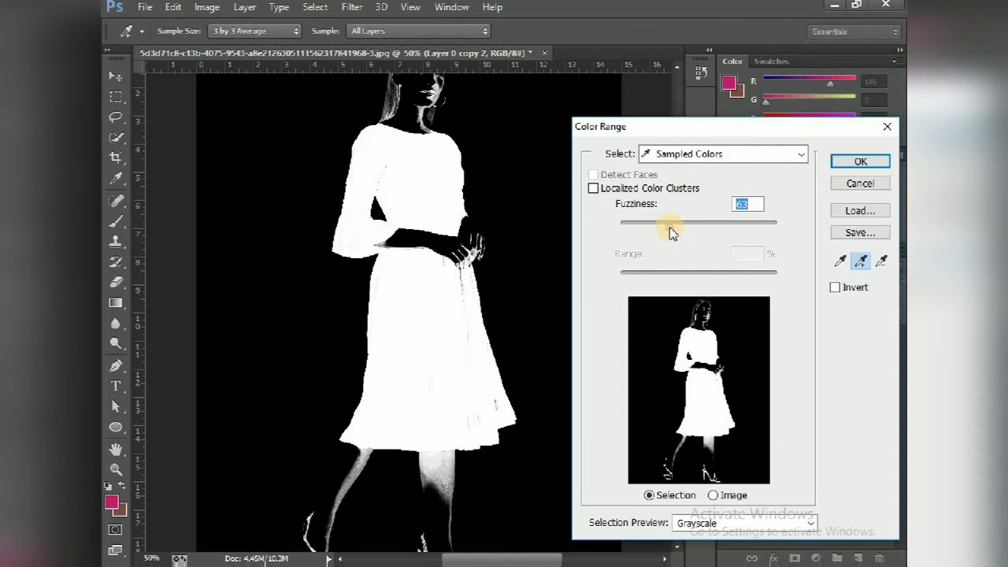
{"action": "mouse_move", "coordinate": [669, 227]}
{"action": "left_mouse_down"}
{"action": "mouse_move", "coordinate": [713, 227]}
{"action": "mouse_move", "coordinate": [676, 231]}
{"action": "left_mouse_up"}
{"action": "left_click", "coordinate": [447, 106]}
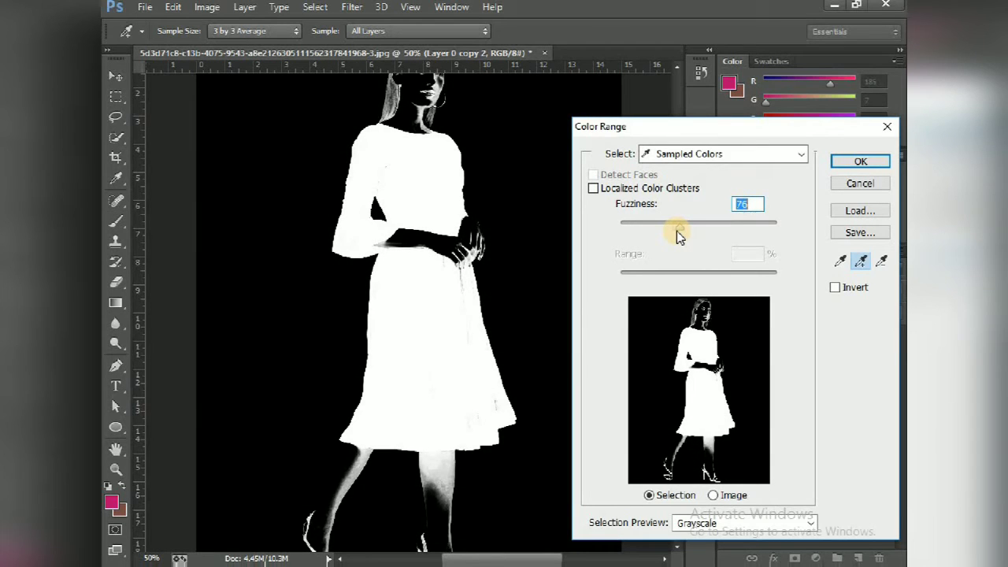
{"action": "left_click", "coordinate": [850, 168]}
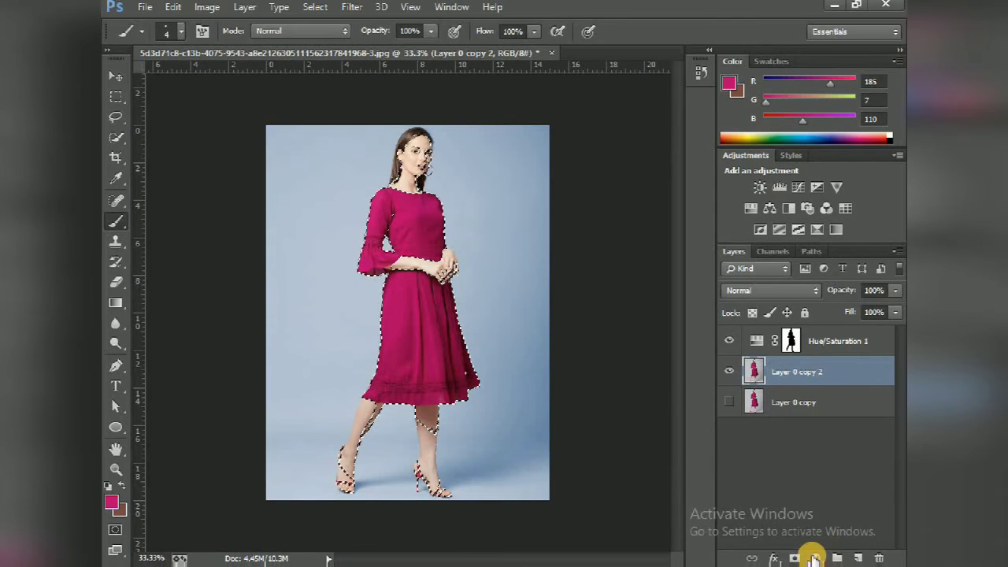
Step: Add Hue/Saturation 2 from the dress selection, invert its mask, and display the mask alone
{"action": "left_click", "coordinate": [817, 558]}
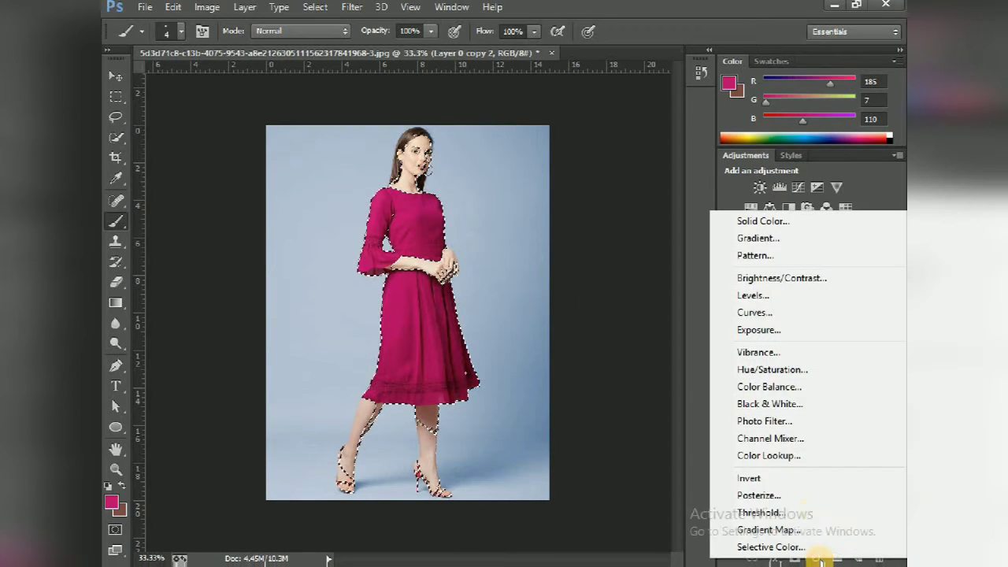
{"action": "left_click", "coordinate": [807, 370]}
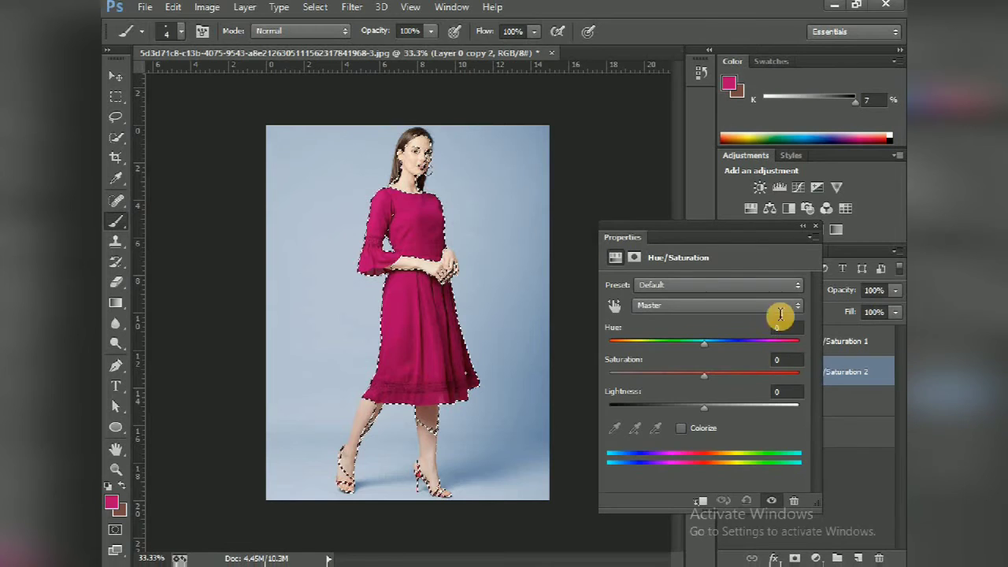
{"action": "left_click", "coordinate": [816, 227]}
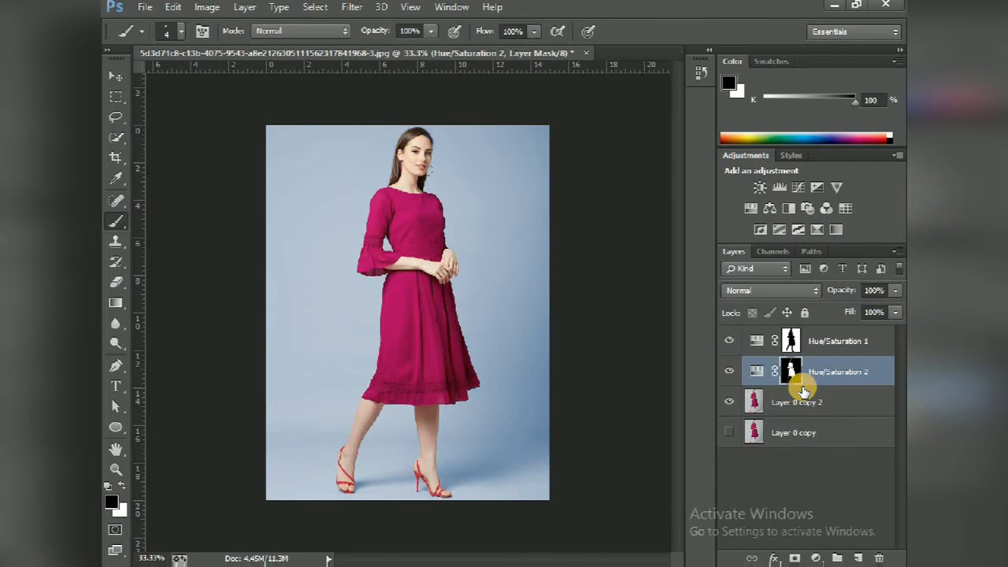
{"action": "key", "text": "ctrl+i"}
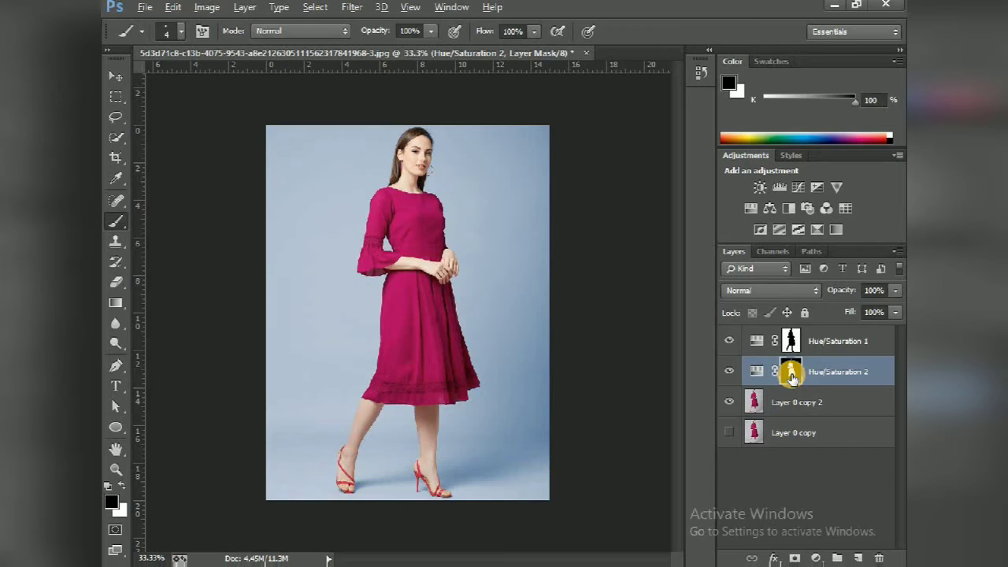
{"action": "left_click", "coordinate": [791, 377], "text": "alt"}
{"action": "key", "text": "ctrl+plus"}
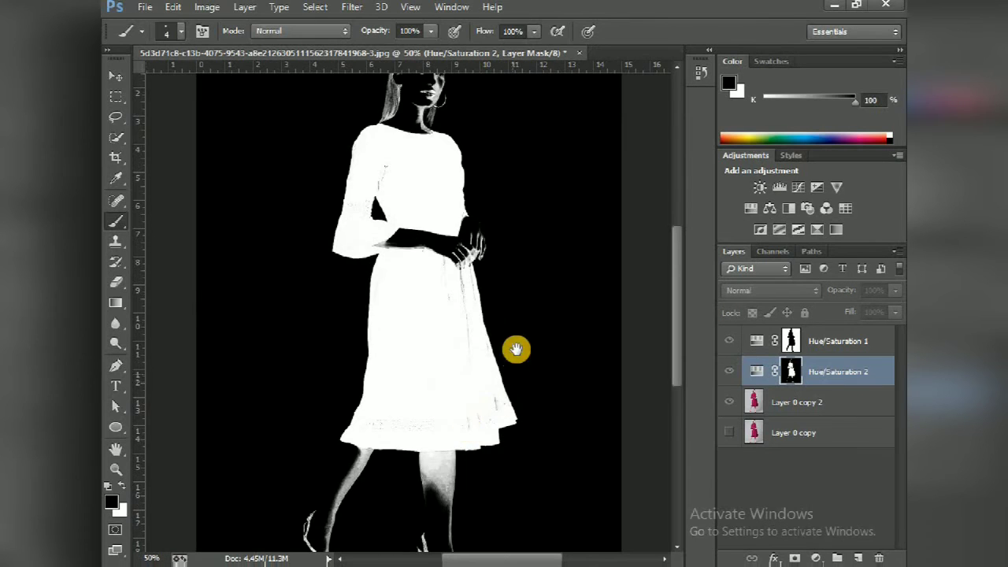
Step: Paint the legs and shoes black out of the mask with a 150 px brush
{"action": "left_click_drag", "start_coordinate": [516, 349], "coordinate": [535, 253]}
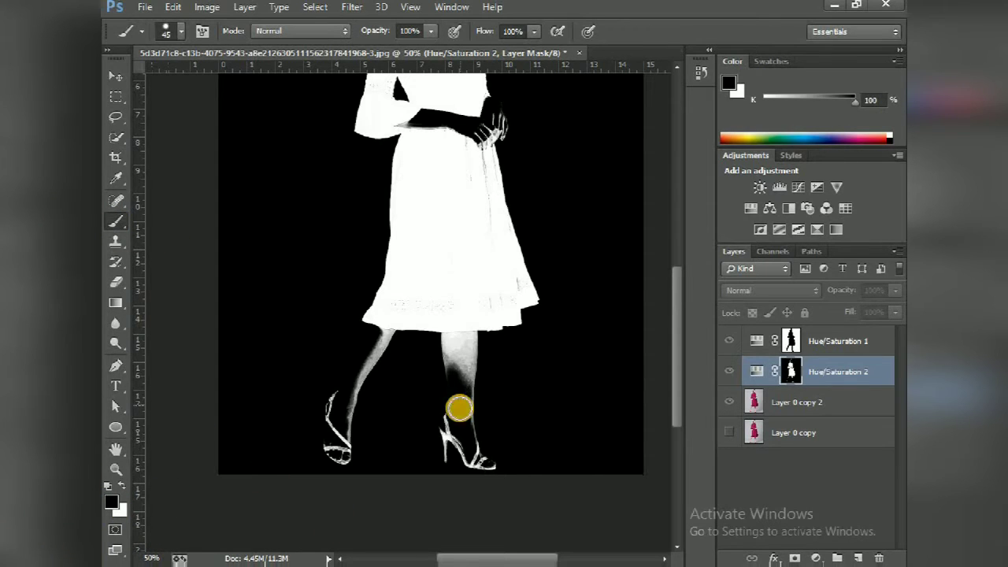
{"action": "key", "text": "bracketright"}
{"action": "key", "text": "bracketright"}
{"action": "key", "text": "bracketright"}
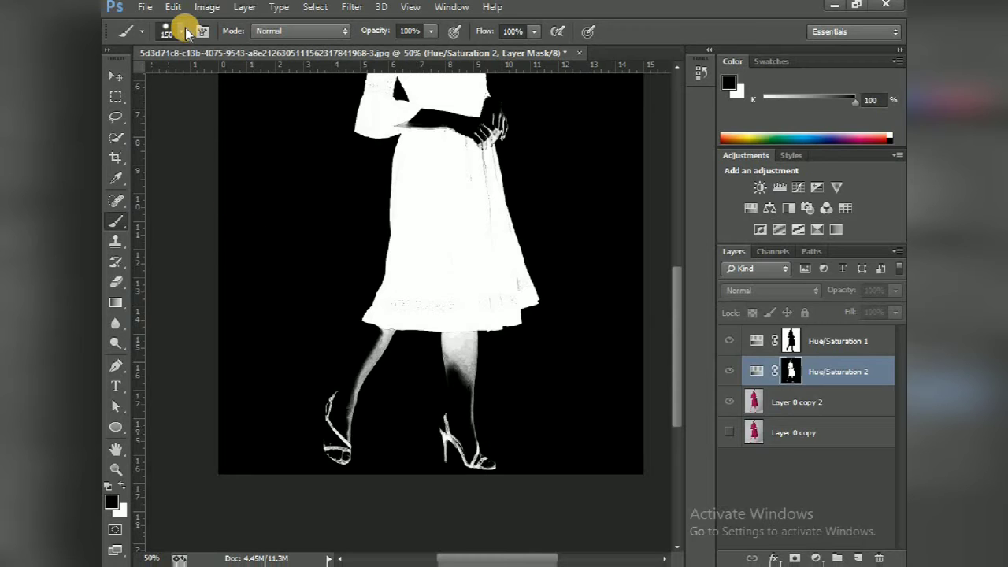
{"action": "left_click", "coordinate": [181, 31]}
{"action": "left_click", "coordinate": [181, 31]}
{"action": "mouse_move", "coordinate": [326, 439]}
{"action": "left_mouse_down"}
{"action": "mouse_move", "coordinate": [293, 419]}
{"action": "mouse_move", "coordinate": [568, 452]}
{"action": "mouse_move", "coordinate": [401, 397]}
{"action": "mouse_move", "coordinate": [483, 364]}
{"action": "mouse_move", "coordinate": [349, 362]}
{"action": "mouse_move", "coordinate": [513, 371]}
{"action": "left_mouse_up"}
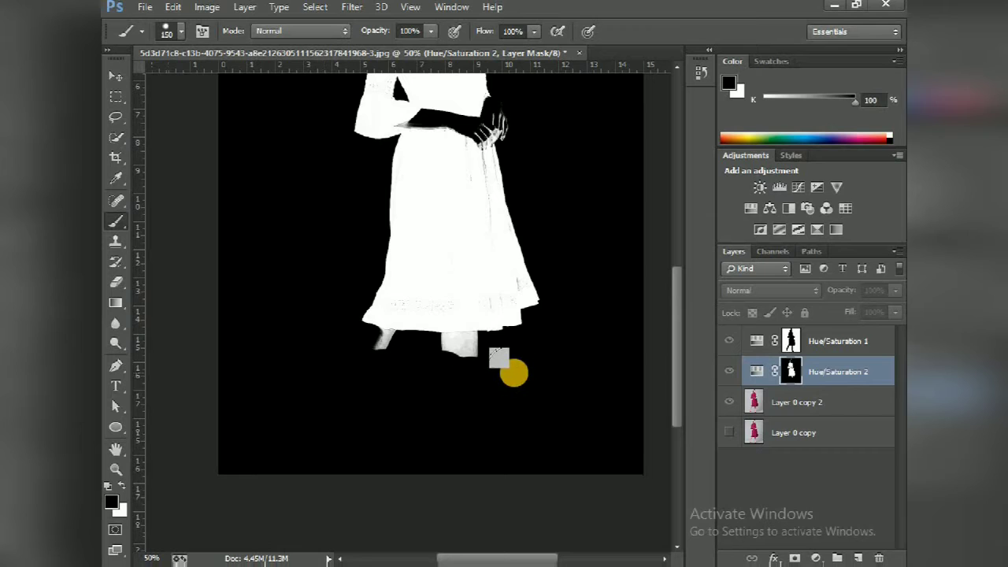
{"action": "key", "text": "ctrl+plus"}
{"action": "key", "text": "bracketleft"}
{"action": "key", "text": "bracketleft"}
{"action": "key", "text": "bracketleft"}
{"action": "key", "text": "bracketleft"}
{"action": "key", "text": "ctrl+plus"}
{"action": "key", "text": "ctrl+plus"}
Step: At 200% zoom, paint the grey fringe along the dress hem black with a small brush
{"action": "mouse_move", "coordinate": [548, 419]}
{"action": "left_mouse_down"}
{"action": "mouse_move", "coordinate": [399, 299]}
{"action": "mouse_move", "coordinate": [449, 297]}
{"action": "mouse_move", "coordinate": [367, 295]}
{"action": "mouse_move", "coordinate": [506, 303]}
{"action": "mouse_move", "coordinate": [365, 288]}
{"action": "mouse_move", "coordinate": [603, 295]}
{"action": "mouse_move", "coordinate": [517, 351]}
{"action": "left_mouse_up"}
{"action": "key", "text": "bracketleft"}
{"action": "key", "text": "bracketleft"}
{"action": "key", "text": "bracketleft"}
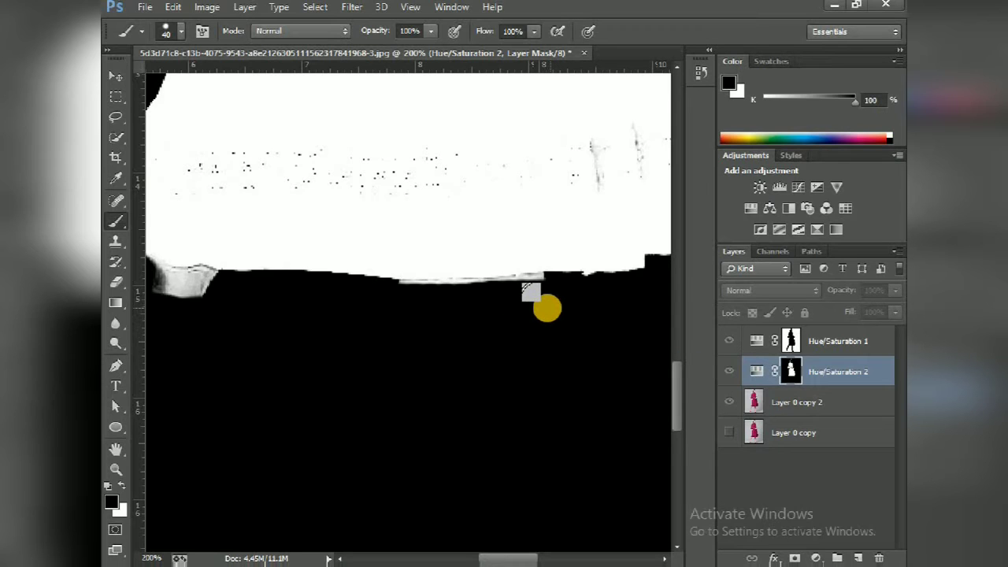
{"action": "key", "text": "bracketleft"}
{"action": "key", "text": "bracketleft"}
{"action": "key", "text": "bracketleft"}
{"action": "mouse_move", "coordinate": [522, 294]}
{"action": "left_mouse_down"}
{"action": "mouse_move", "coordinate": [387, 297]}
{"action": "mouse_move", "coordinate": [494, 300]}
{"action": "left_mouse_up"}
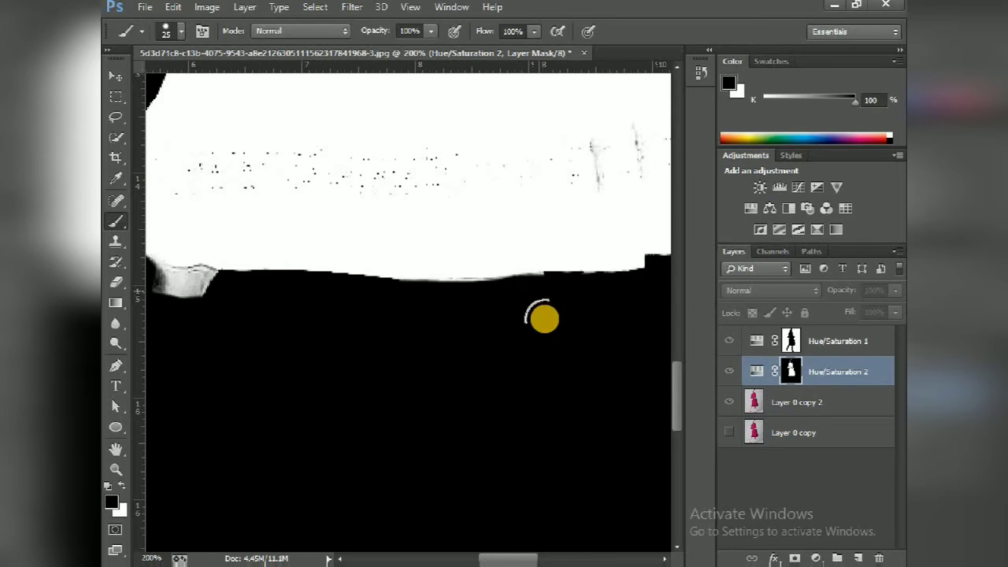
{"action": "left_click_drag", "start_coordinate": [470, 357], "coordinate": [541, 361]}
{"action": "mouse_move", "coordinate": [430, 308]}
{"action": "left_mouse_down"}
{"action": "mouse_move", "coordinate": [410, 315]}
{"action": "mouse_move", "coordinate": [371, 299]}
{"action": "mouse_move", "coordinate": [443, 308]}
{"action": "mouse_move", "coordinate": [379, 308]}
{"action": "left_mouse_up"}
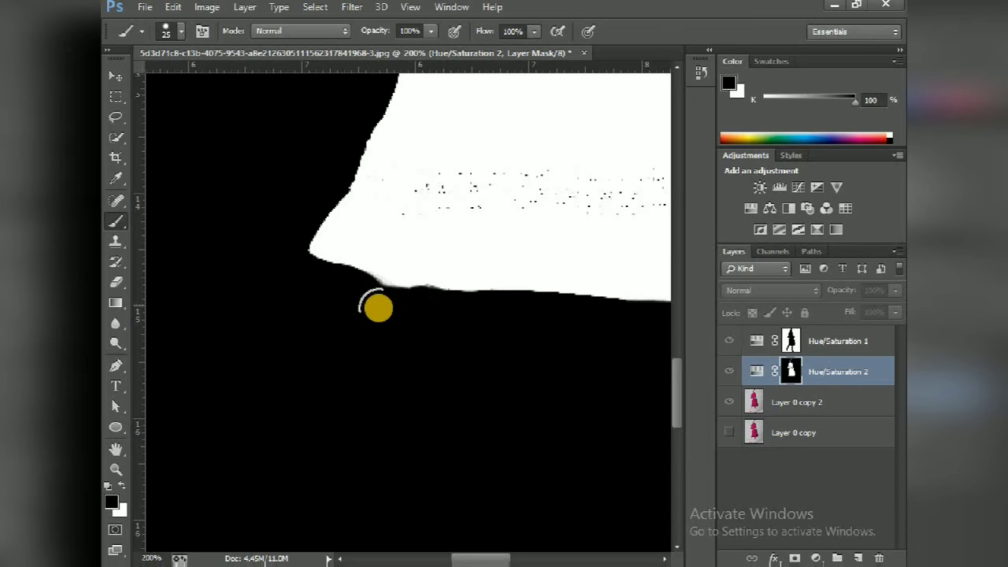
{"action": "scroll", "coordinate": [340, 396], "scroll_direction": "down", "scroll_amount": 1}
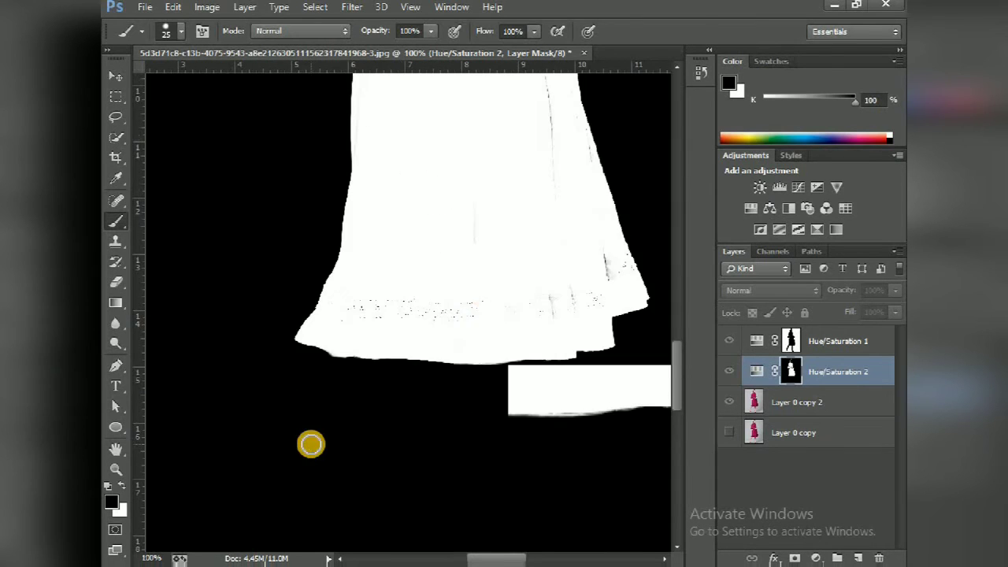
{"action": "scroll", "coordinate": [457, 373], "scroll_direction": "up", "scroll_amount": 1}
{"action": "scroll", "coordinate": [457, 379], "scroll_direction": "up", "scroll_amount": 1}
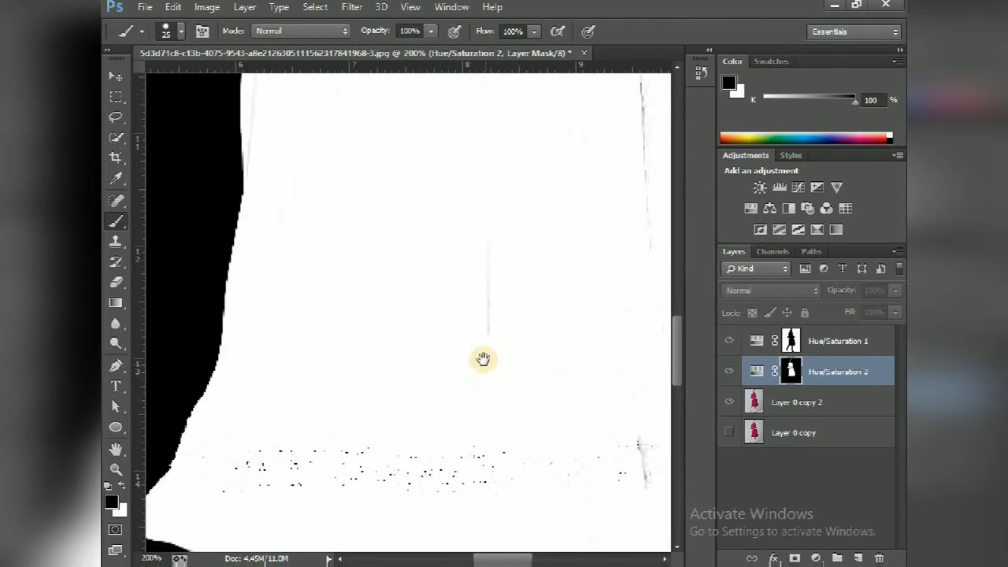
{"action": "left_click_drag", "start_coordinate": [483, 359], "coordinate": [315, 241]}
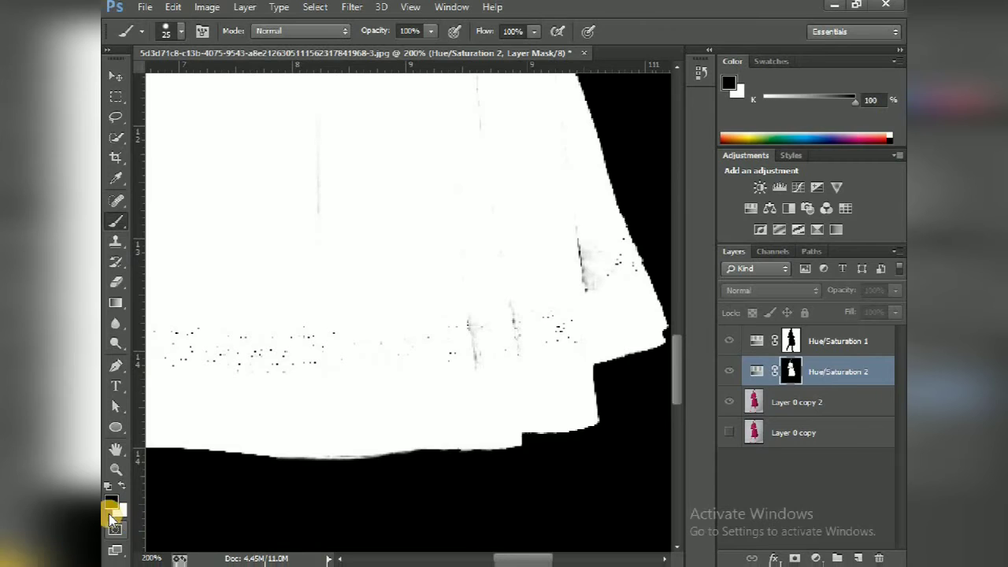
Step: Switch to white and paint over the grey streaks and black specks in the skirt
{"action": "key", "text": "x"}
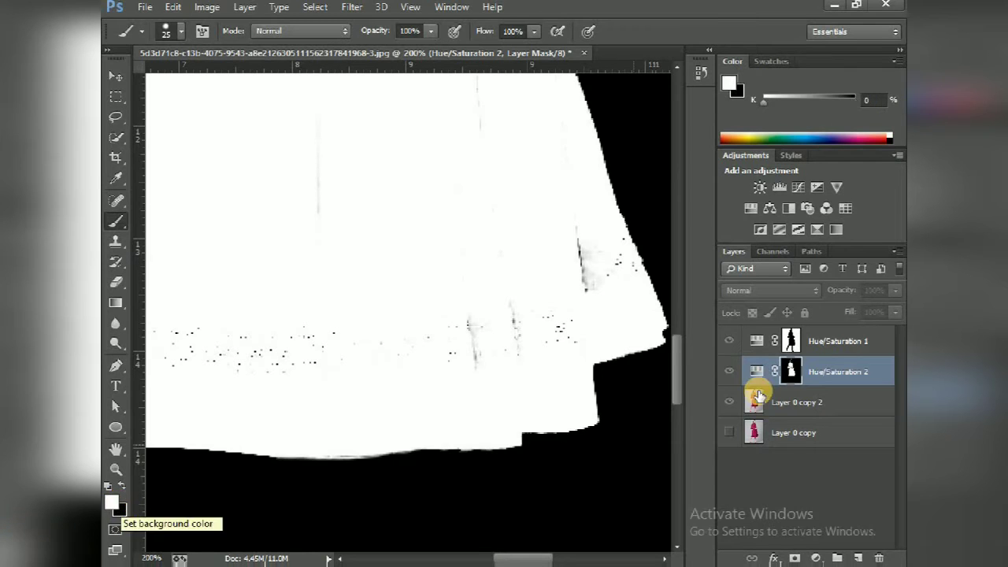
{"action": "mouse_move", "coordinate": [529, 293]}
{"action": "left_mouse_down"}
{"action": "mouse_move", "coordinate": [486, 352]}
{"action": "mouse_move", "coordinate": [586, 293]}
{"action": "left_mouse_up"}
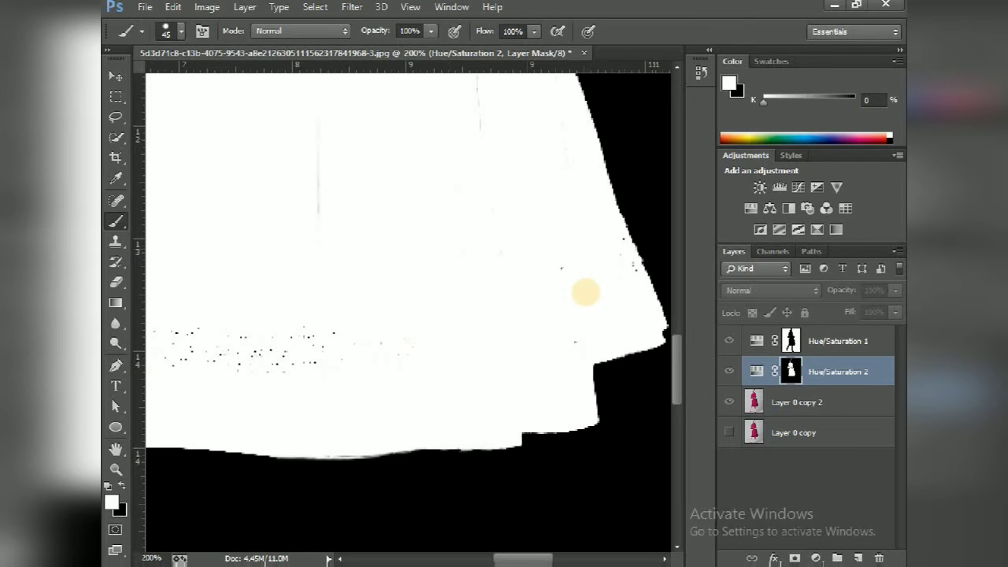
{"action": "left_click_drag", "start_coordinate": [446, 322], "coordinate": [582, 335]}
{"action": "left_click_drag", "start_coordinate": [444, 368], "coordinate": [492, 323]}
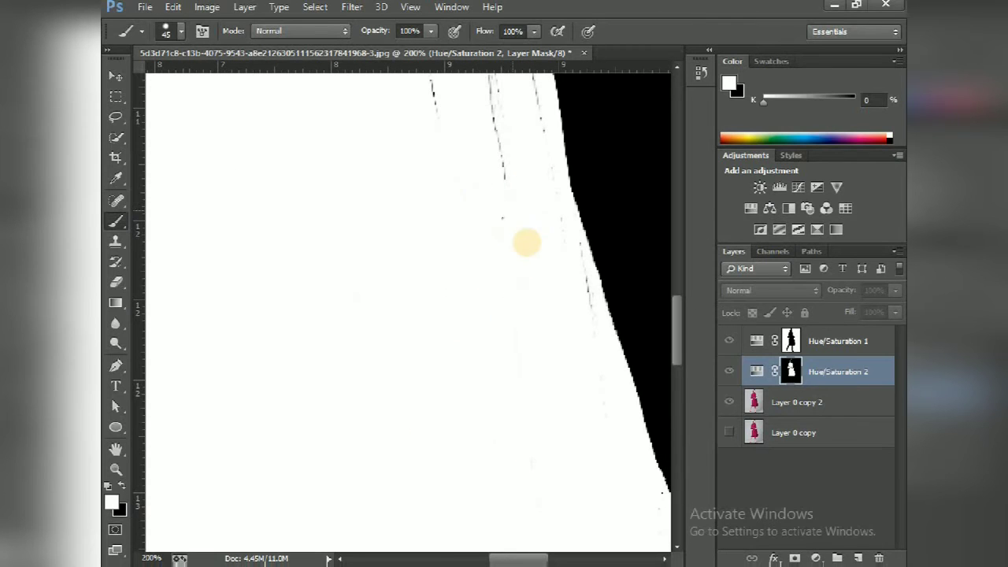
Step: Paint the thin dark streak in the upper dress near the hands white with a smaller brush
{"action": "left_click_drag", "start_coordinate": [479, 321], "coordinate": [455, 397]}
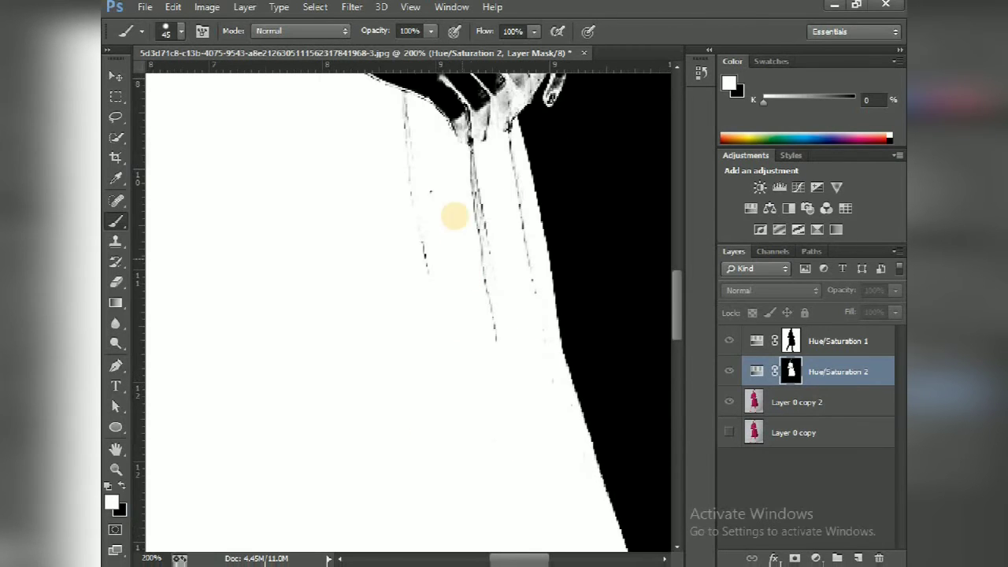
{"action": "mouse_move", "coordinate": [476, 210]}
{"action": "left_mouse_down"}
{"action": "mouse_move", "coordinate": [419, 297]}
{"action": "mouse_move", "coordinate": [435, 251]}
{"action": "left_mouse_up"}
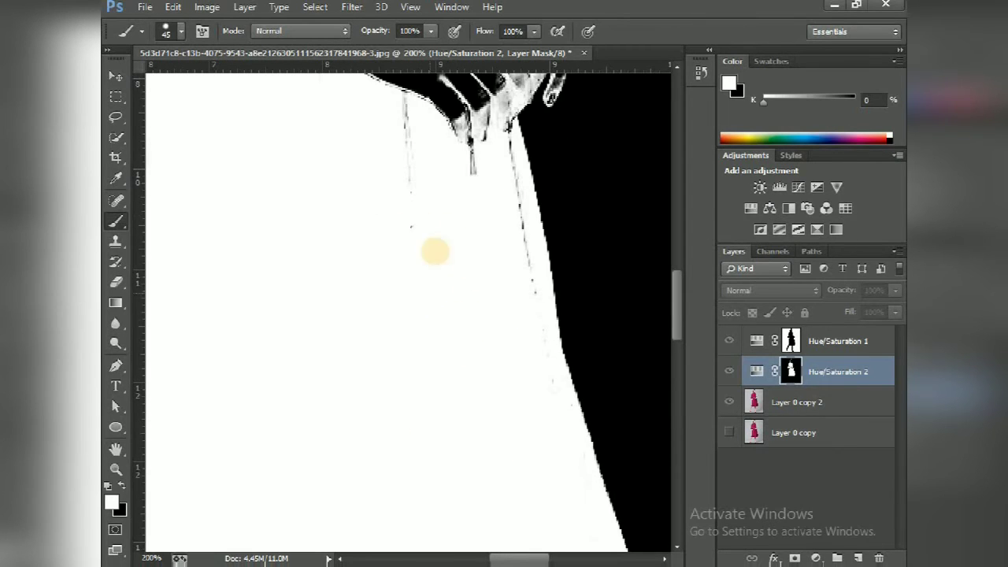
{"action": "key", "text": "bracketleft"}
{"action": "key", "text": "bracketleft"}
{"action": "left_click_drag", "start_coordinate": [391, 142], "coordinate": [473, 214]}
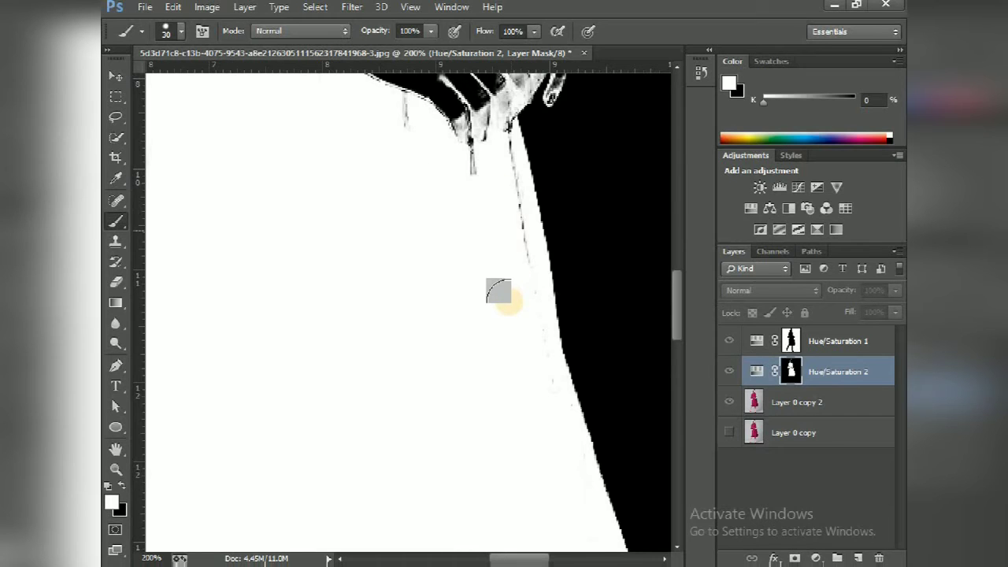
{"action": "scroll", "coordinate": [441, 354], "scroll_direction": "up", "scroll_amount": 3}
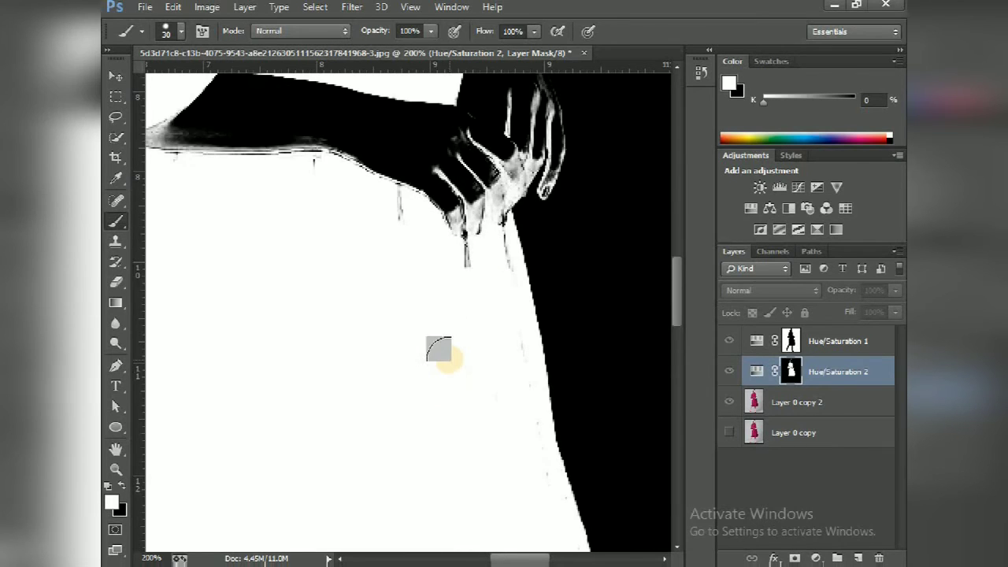
{"action": "key", "text": "bracketleft"}
{"action": "mouse_move", "coordinate": [466, 260]}
{"action": "left_mouse_down"}
{"action": "mouse_move", "coordinate": [501, 252]}
{"action": "mouse_move", "coordinate": [504, 288]}
{"action": "left_mouse_up"}
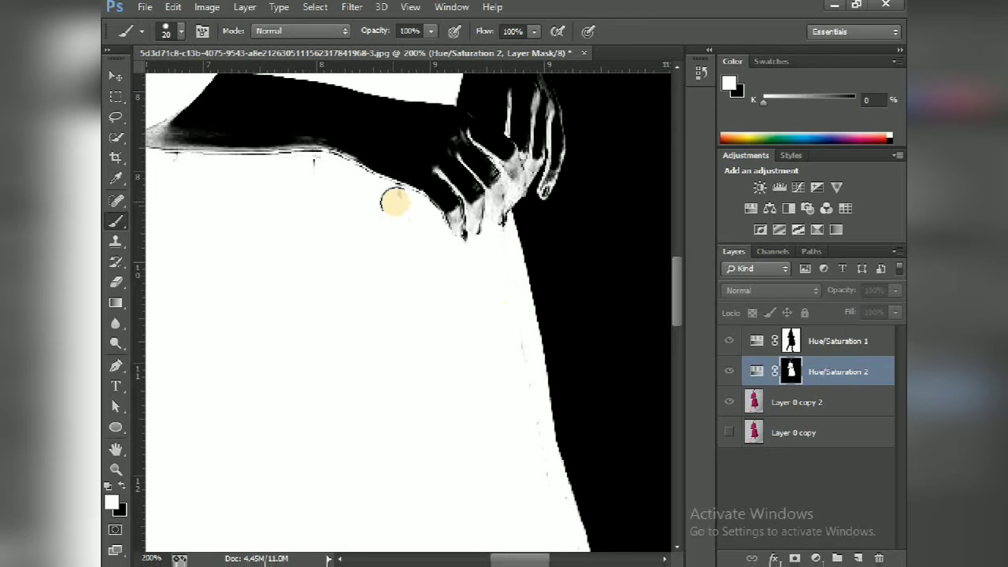
Step: Touch up the waist edge, then paint the white streaks near the wrist black
{"action": "left_click_drag", "start_coordinate": [405, 205], "coordinate": [368, 282]}
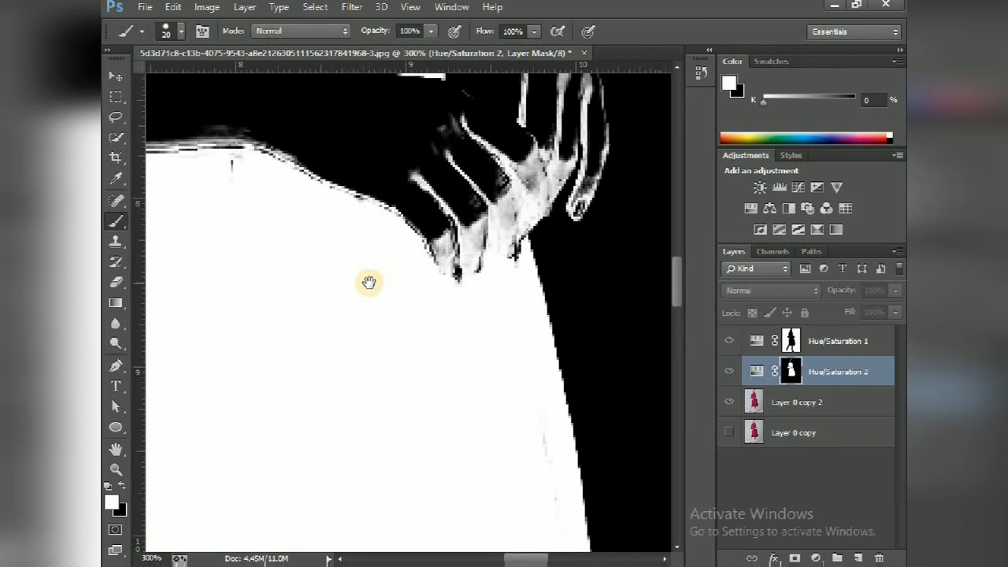
{"action": "left_click_drag", "start_coordinate": [233, 212], "coordinate": [299, 208]}
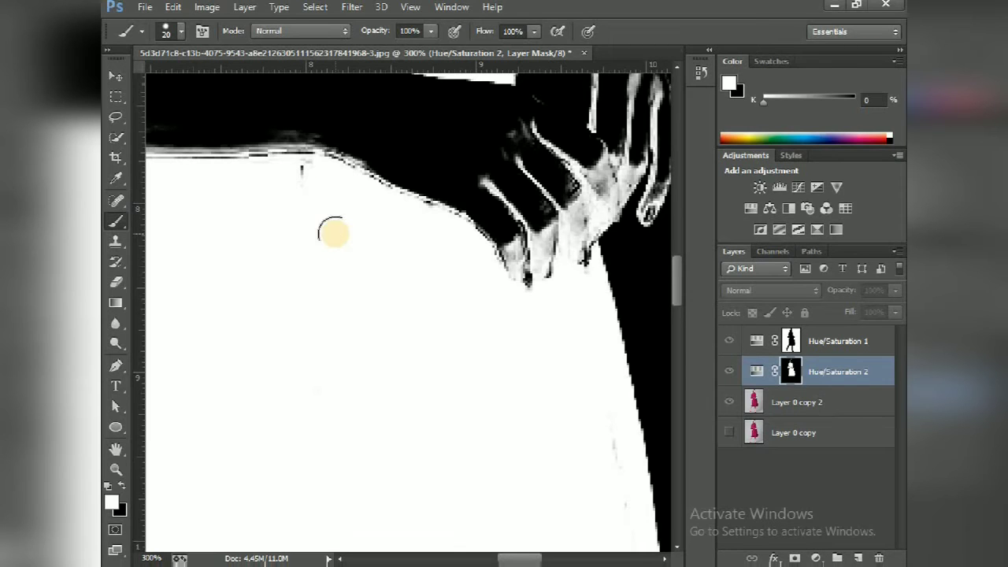
{"action": "left_click_drag", "start_coordinate": [289, 188], "coordinate": [311, 180]}
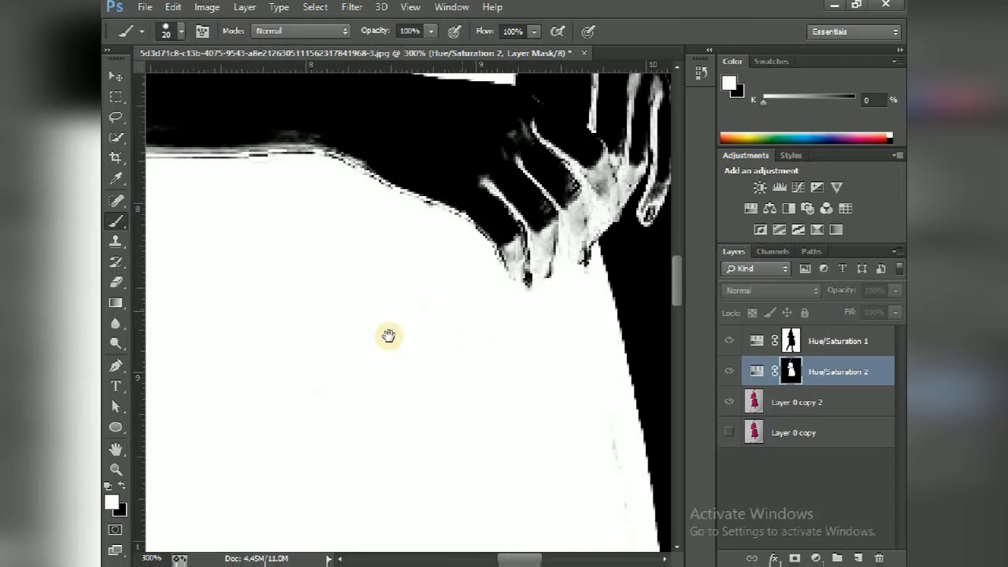
{"action": "left_click_drag", "start_coordinate": [524, 242], "coordinate": [404, 297]}
{"action": "key", "text": "x"}
{"action": "mouse_move", "coordinate": [315, 226]}
{"action": "left_mouse_down"}
{"action": "mouse_move", "coordinate": [395, 233]}
{"action": "mouse_move", "coordinate": [436, 212]}
{"action": "mouse_move", "coordinate": [436, 228]}
{"action": "mouse_move", "coordinate": [454, 124]}
{"action": "mouse_move", "coordinate": [472, 155]}
{"action": "mouse_move", "coordinate": [491, 142]}
{"action": "mouse_move", "coordinate": [441, 223]}
{"action": "mouse_move", "coordinate": [479, 207]}
{"action": "mouse_move", "coordinate": [478, 217]}
{"action": "mouse_move", "coordinate": [496, 198]}
{"action": "mouse_move", "coordinate": [495, 140]}
{"action": "mouse_move", "coordinate": [511, 178]}
{"action": "mouse_move", "coordinate": [526, 181]}
{"action": "mouse_move", "coordinate": [528, 207]}
{"action": "left_mouse_up"}
Step: Paint out the white streaks by the earring with 10 px and 30 px black brushes
{"action": "key", "text": "bracketleft"}
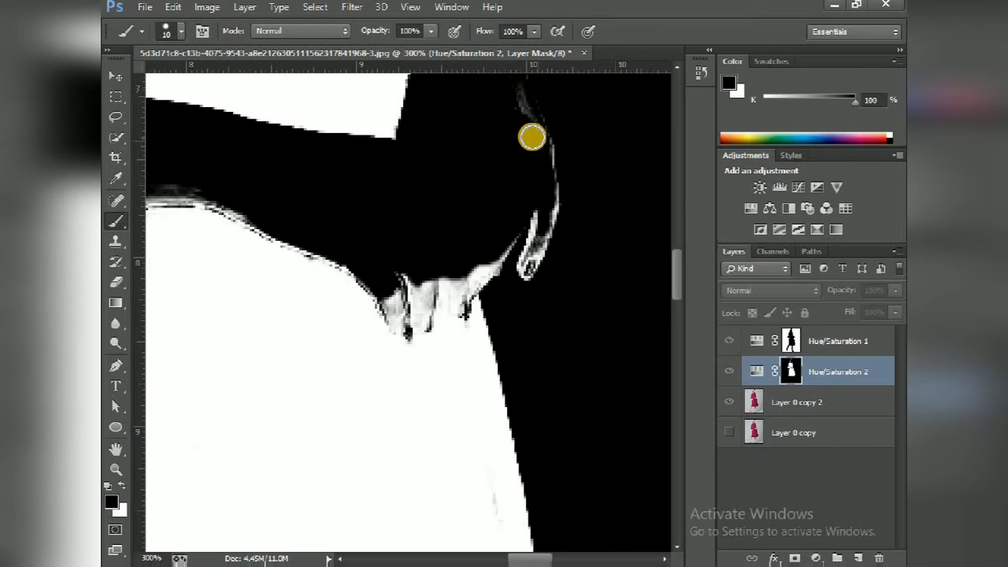
{"action": "mouse_move", "coordinate": [425, 315]}
{"action": "left_mouse_down"}
{"action": "mouse_move", "coordinate": [405, 332]}
{"action": "mouse_move", "coordinate": [394, 290]}
{"action": "mouse_move", "coordinate": [466, 308]}
{"action": "mouse_move", "coordinate": [457, 308]}
{"action": "mouse_move", "coordinate": [497, 239]}
{"action": "mouse_move", "coordinate": [513, 277]}
{"action": "mouse_move", "coordinate": [556, 247]}
{"action": "left_mouse_up"}
{"action": "left_click_drag", "start_coordinate": [573, 198], "coordinate": [498, 292]}
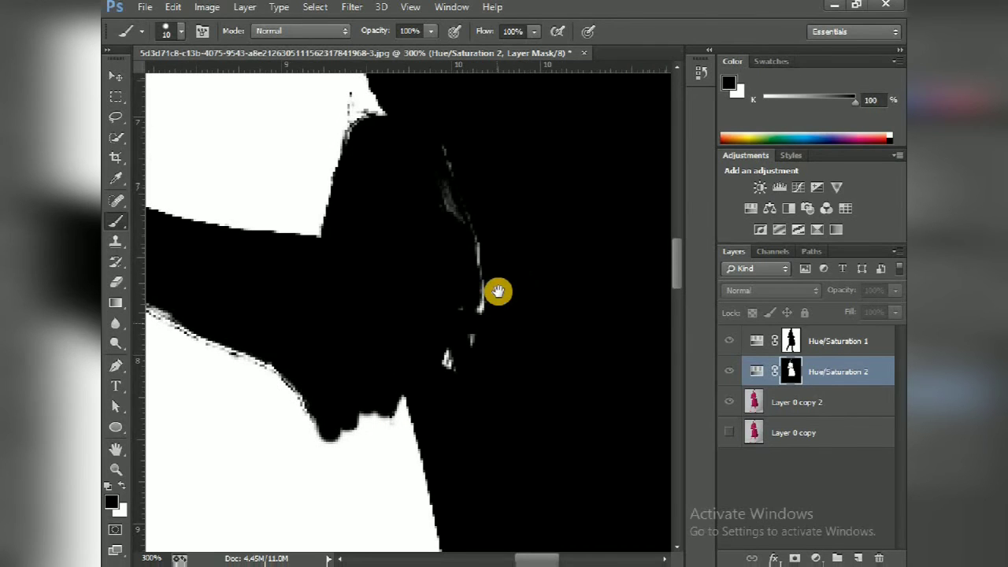
{"action": "key", "text": "bracketright"}
{"action": "key", "text": "bracketright"}
{"action": "mouse_move", "coordinate": [470, 165]}
{"action": "left_mouse_down"}
{"action": "mouse_move", "coordinate": [461, 349]}
{"action": "mouse_move", "coordinate": [468, 321]}
{"action": "left_mouse_up"}
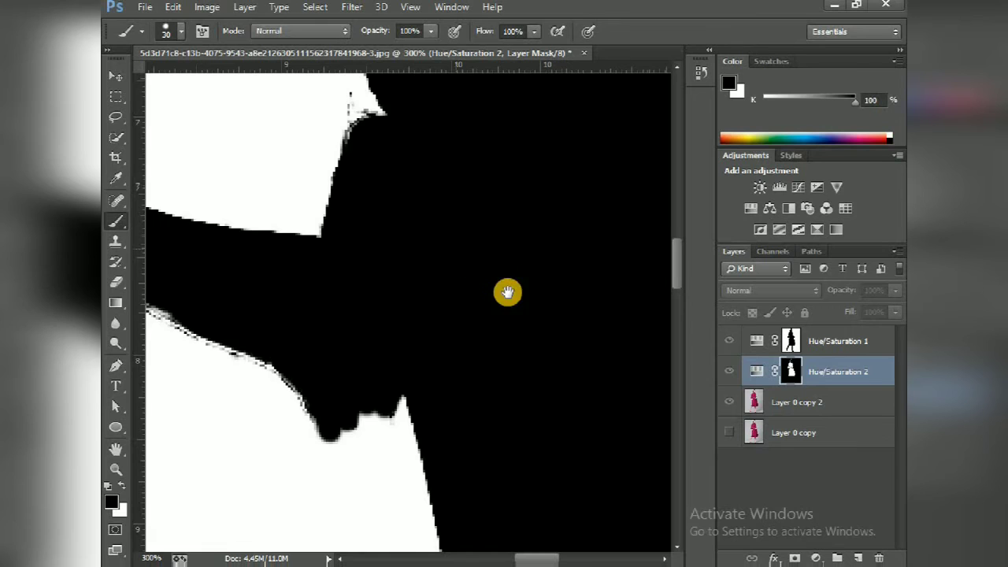
Step: Darken the black band's lower edge with a 10 px black brush
{"action": "left_click_drag", "start_coordinate": [455, 248], "coordinate": [567, 369]}
{"action": "key", "text": "bracketleft"}
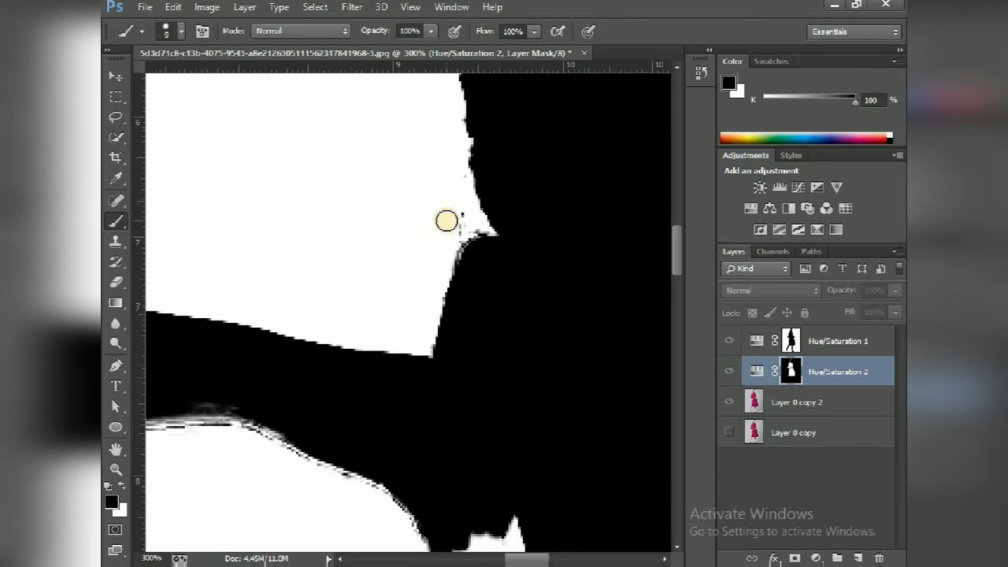
{"action": "key", "text": "x"}
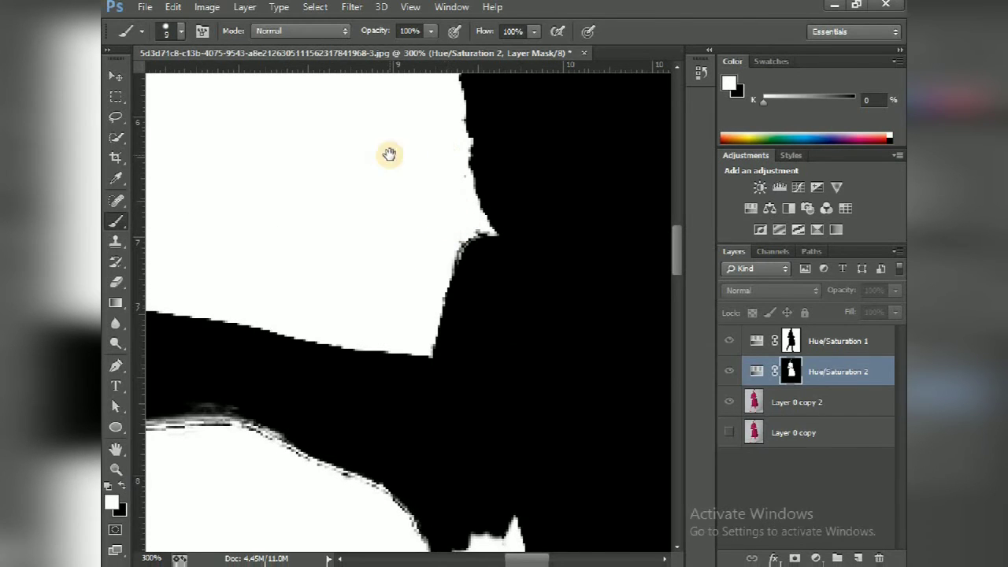
{"action": "left_click_drag", "start_coordinate": [389, 153], "coordinate": [620, 209]}
{"action": "left_click_drag", "start_coordinate": [326, 191], "coordinate": [326, 142]}
{"action": "key", "text": "bracketright"}
{"action": "left_click", "coordinate": [374, 285]}
{"action": "key", "text": "x"}
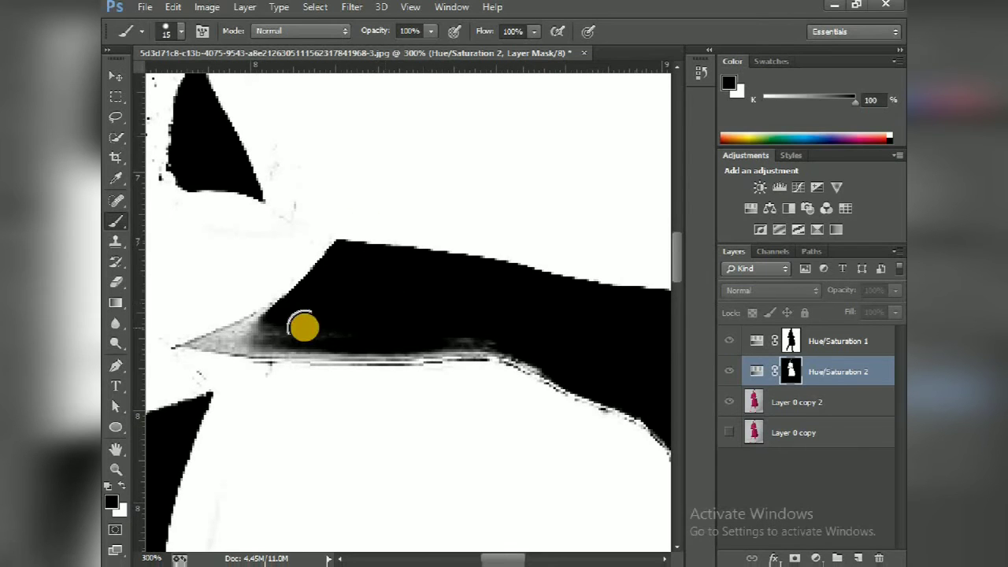
{"action": "left_click_drag", "start_coordinate": [462, 330], "coordinate": [541, 351]}
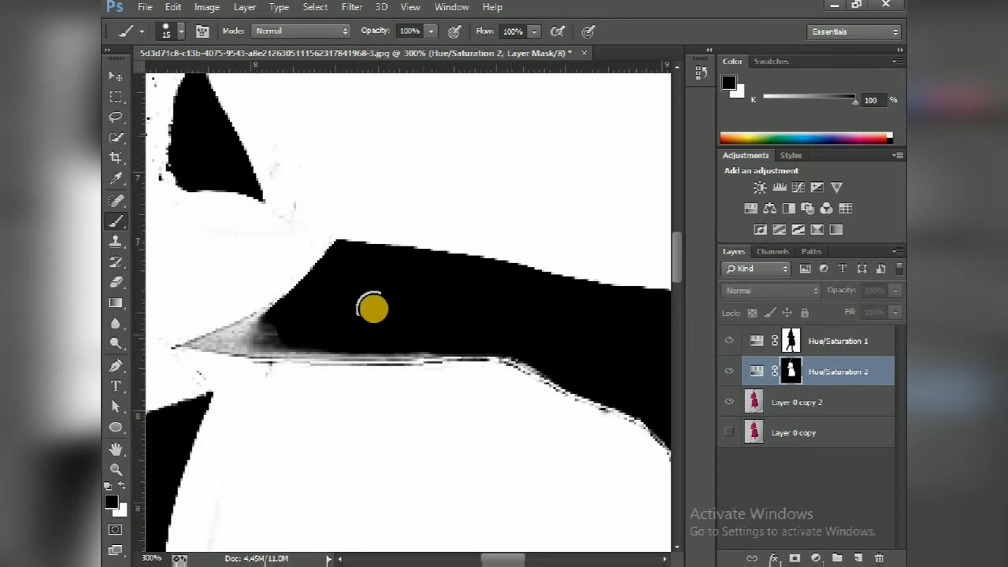
{"action": "left_click_drag", "start_coordinate": [370, 306], "coordinate": [498, 306]}
{"action": "key", "text": "ctrl+plus"}
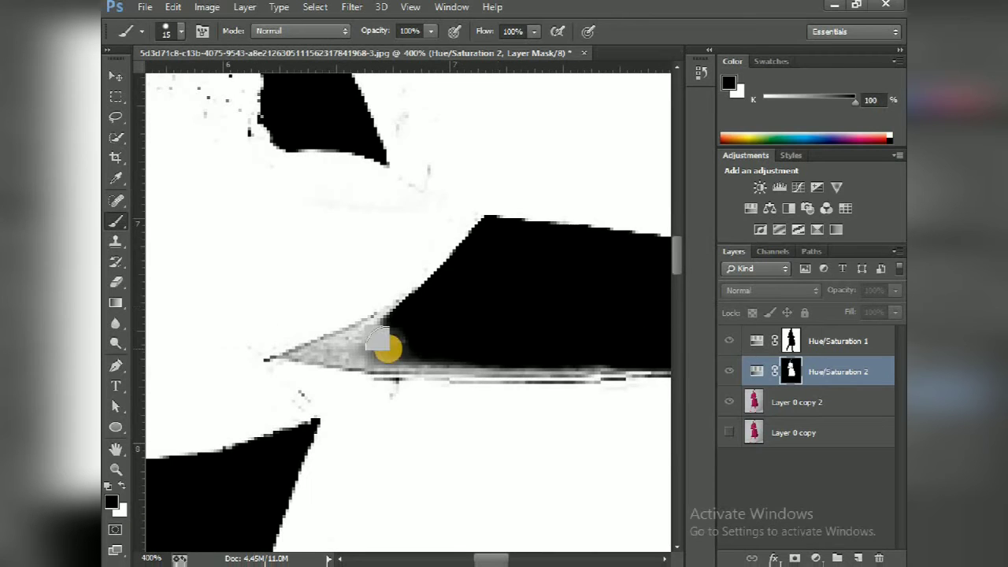
Step: Trace the grey wedge at the band's tip with the Pen tool and fill it solid black
{"action": "left_click", "coordinate": [381, 341]}
{"action": "left_click", "coordinate": [116, 365]}
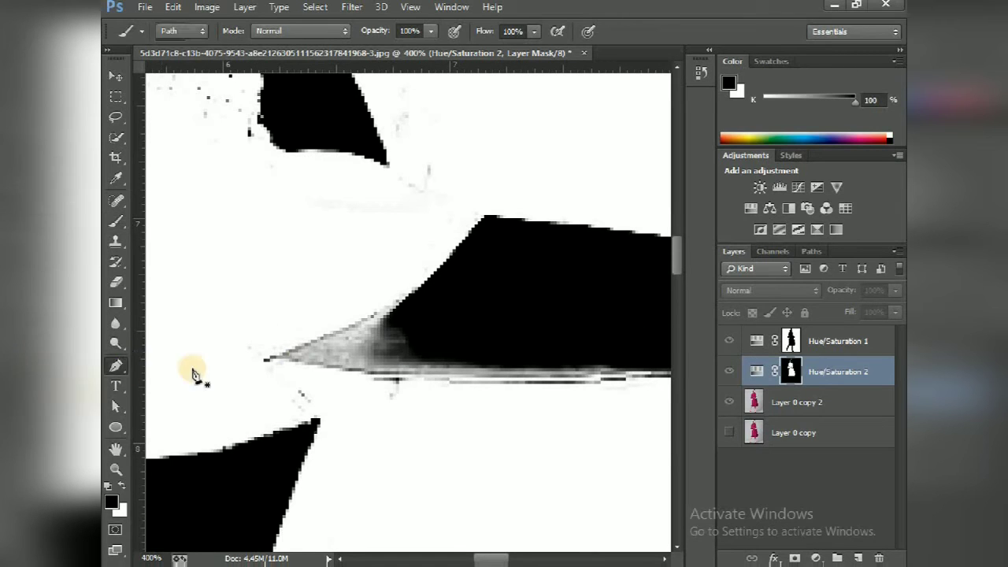
{"action": "left_click_drag", "start_coordinate": [267, 363], "coordinate": [286, 348]}
{"action": "left_click", "coordinate": [426, 282]}
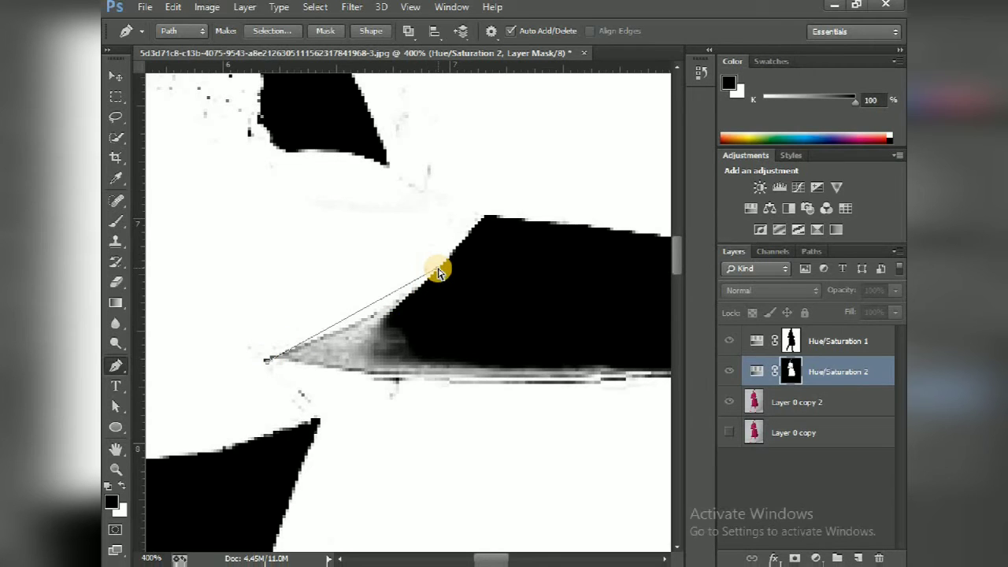
{"action": "left_click_drag", "start_coordinate": [455, 266], "coordinate": [479, 228]}
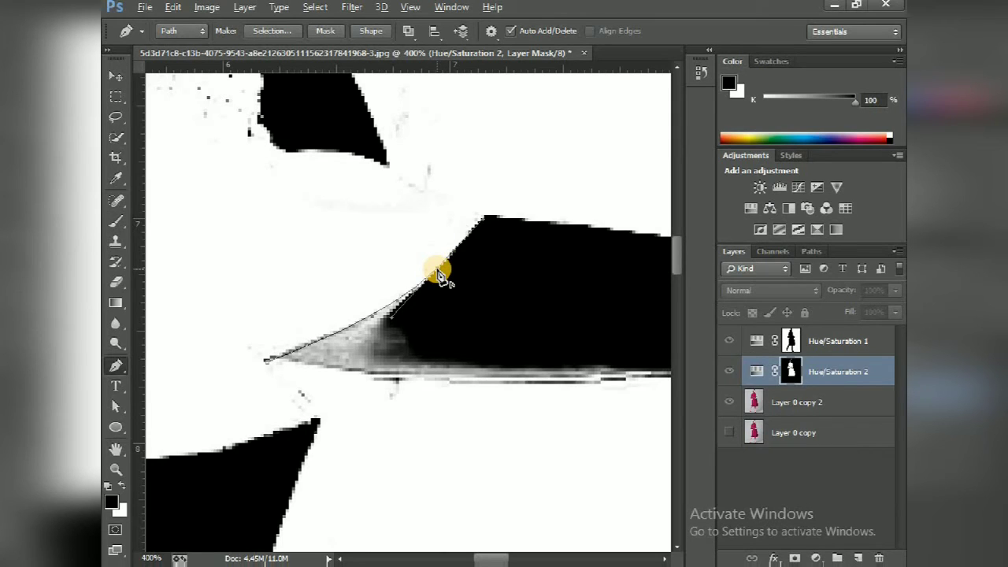
{"action": "scroll", "coordinate": [552, 299], "scroll_direction": "right", "scroll_amount": 1}
{"action": "scroll", "coordinate": [552, 300], "scroll_direction": "down", "scroll_amount": 1}
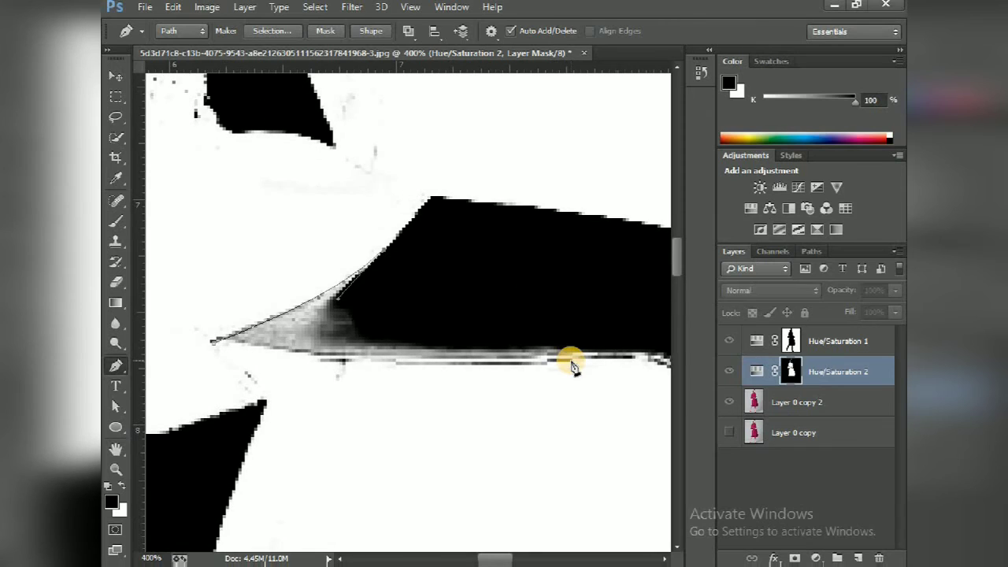
{"action": "left_click", "coordinate": [219, 345]}
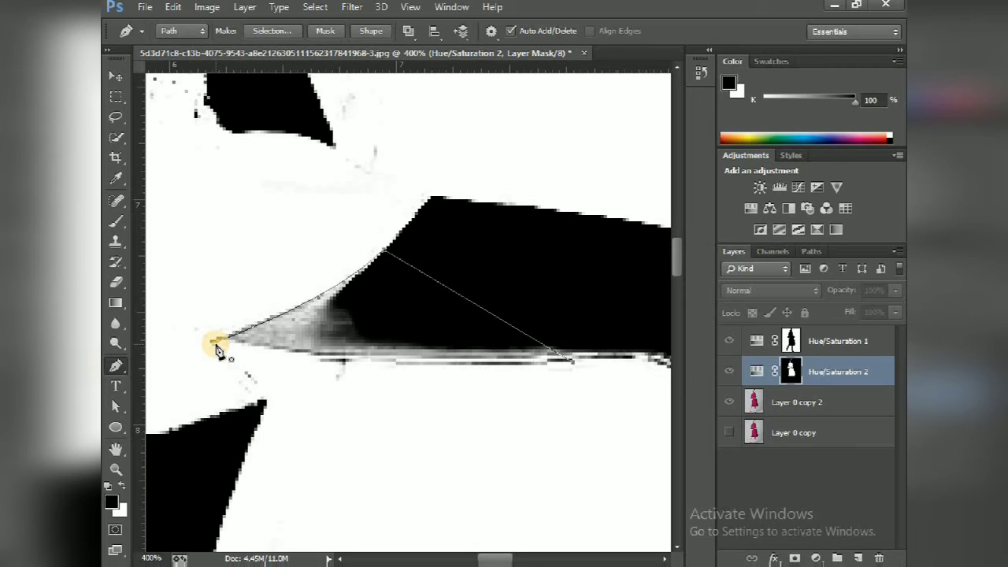
{"action": "mouse_move", "coordinate": [216, 345]}
{"action": "left_mouse_down"}
{"action": "mouse_move", "coordinate": [166, 311]}
{"action": "mouse_move", "coordinate": [149, 323]}
{"action": "left_mouse_up"}
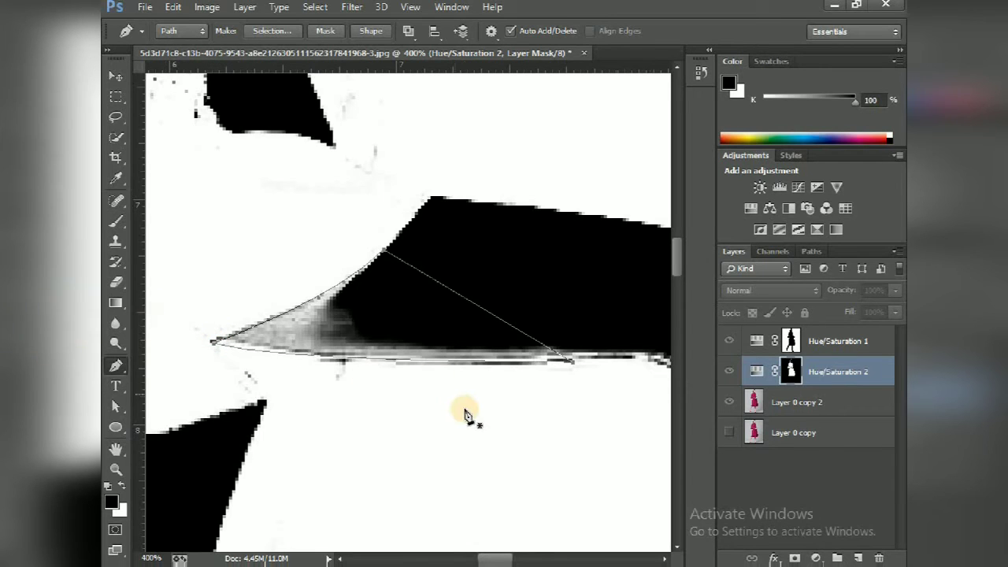
{"action": "key", "text": "ctrl+Return"}
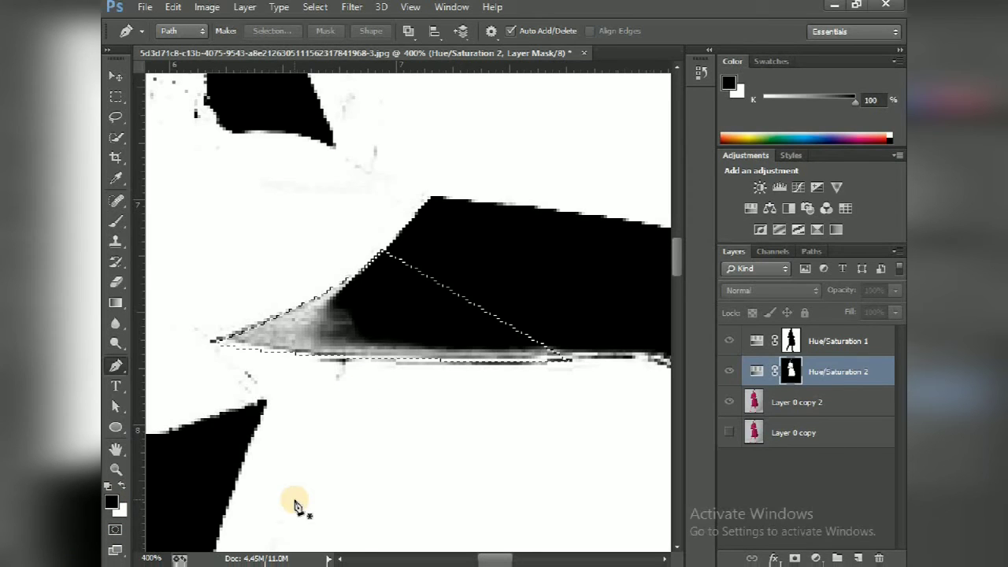
{"action": "key", "text": "alt+BackSpace"}
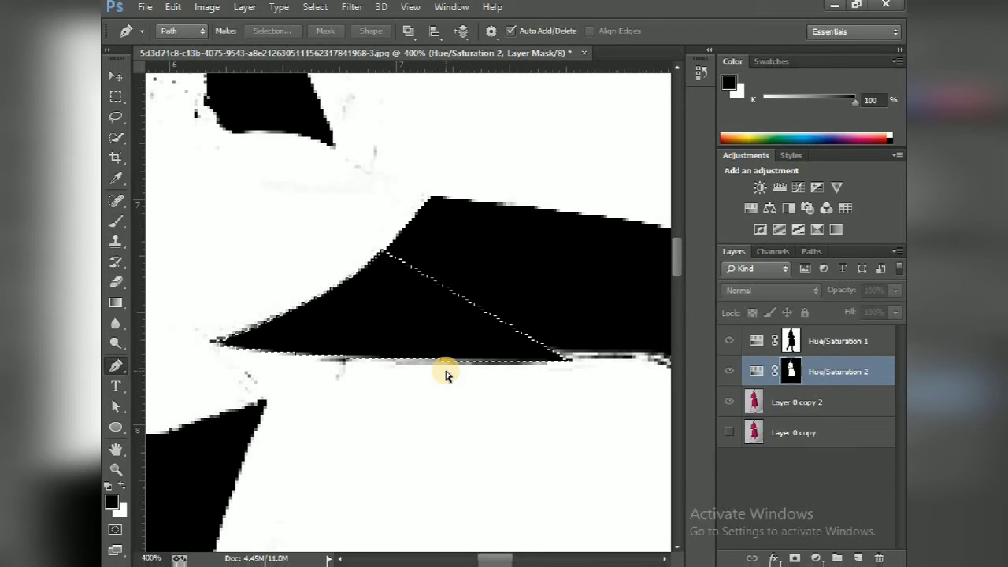
Step: Paint white over the notch and grey fringe along the band's lower mask edge
{"action": "left_click_drag", "start_coordinate": [551, 284], "coordinate": [349, 272]}
{"action": "left_click", "coordinate": [115, 221]}
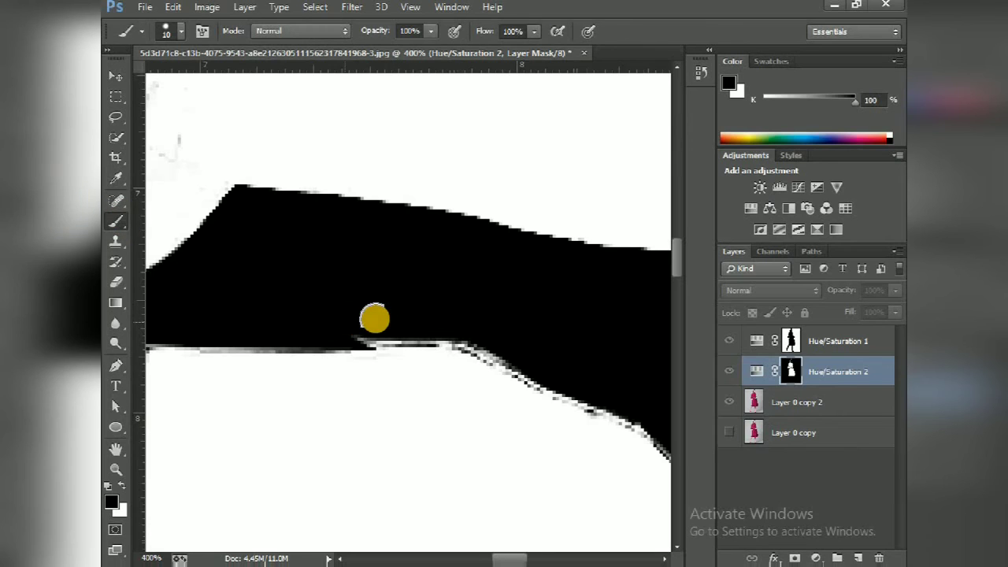
{"action": "mouse_move", "coordinate": [344, 331]}
{"action": "left_mouse_down"}
{"action": "mouse_move", "coordinate": [414, 326]}
{"action": "mouse_move", "coordinate": [208, 228]}
{"action": "left_mouse_up"}
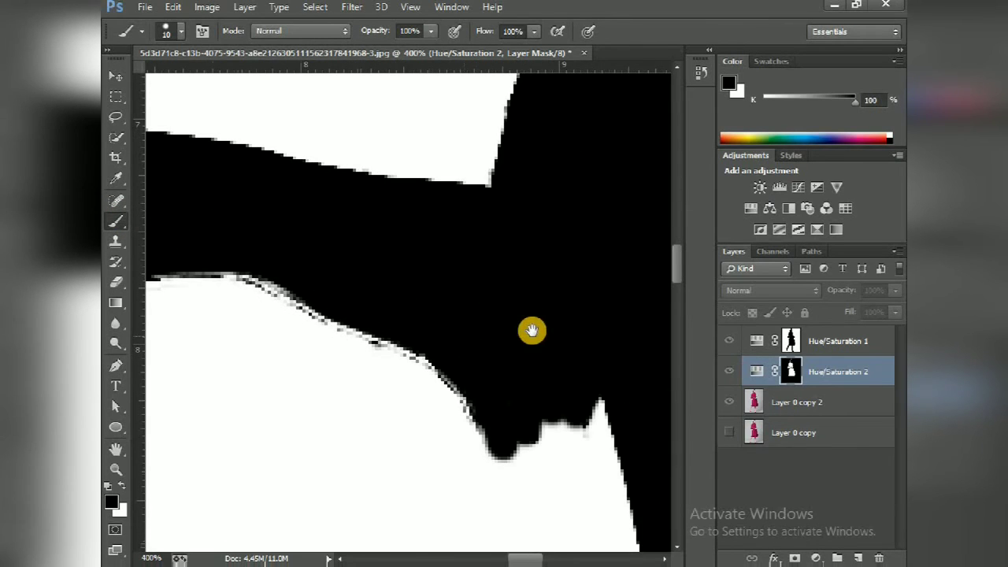
{"action": "scroll", "coordinate": [531, 329], "scroll_direction": "left", "scroll_amount": 2}
{"action": "key", "text": "x"}
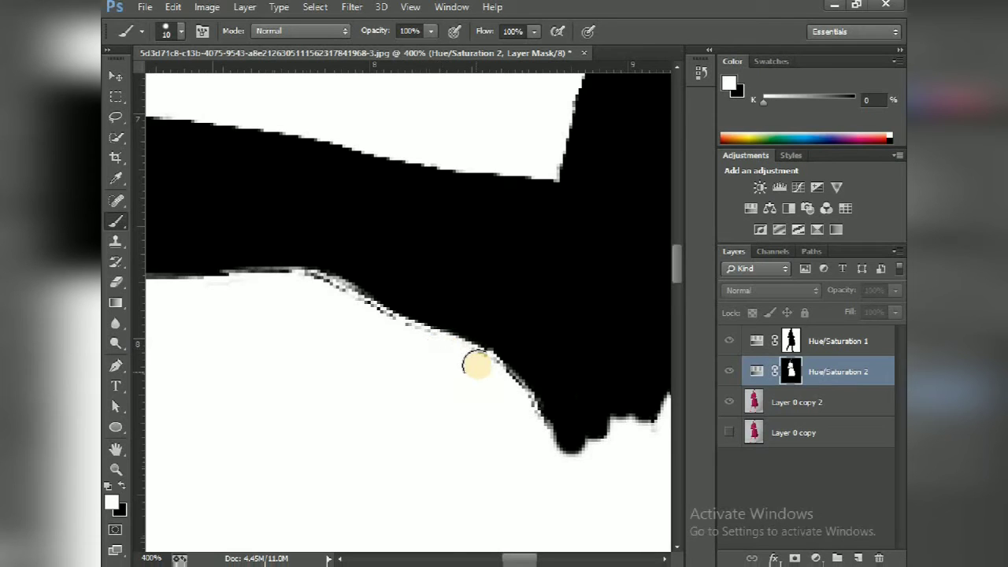
{"action": "left_click_drag", "start_coordinate": [315, 293], "coordinate": [371, 326]}
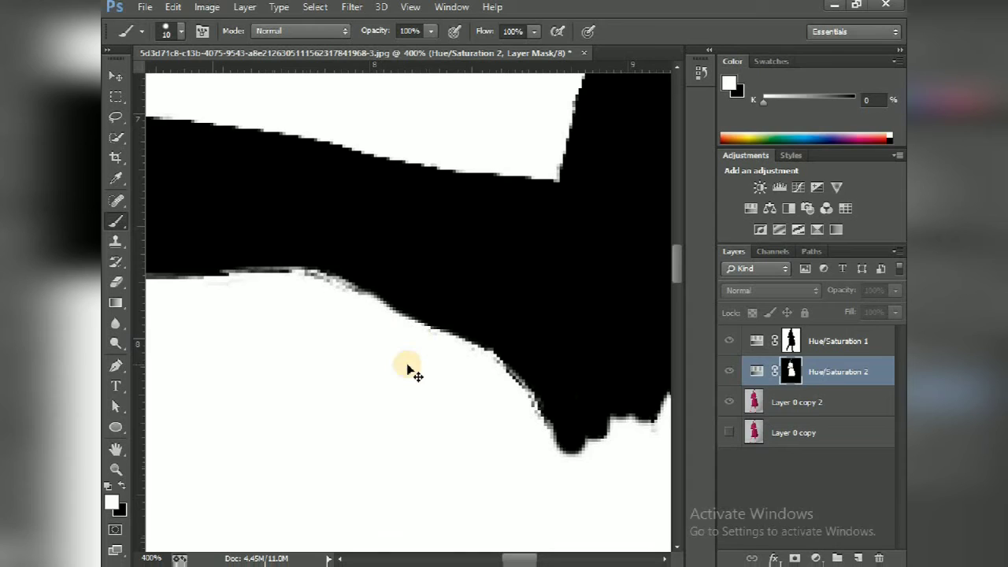
{"action": "left_click_drag", "start_coordinate": [312, 294], "coordinate": [364, 295]}
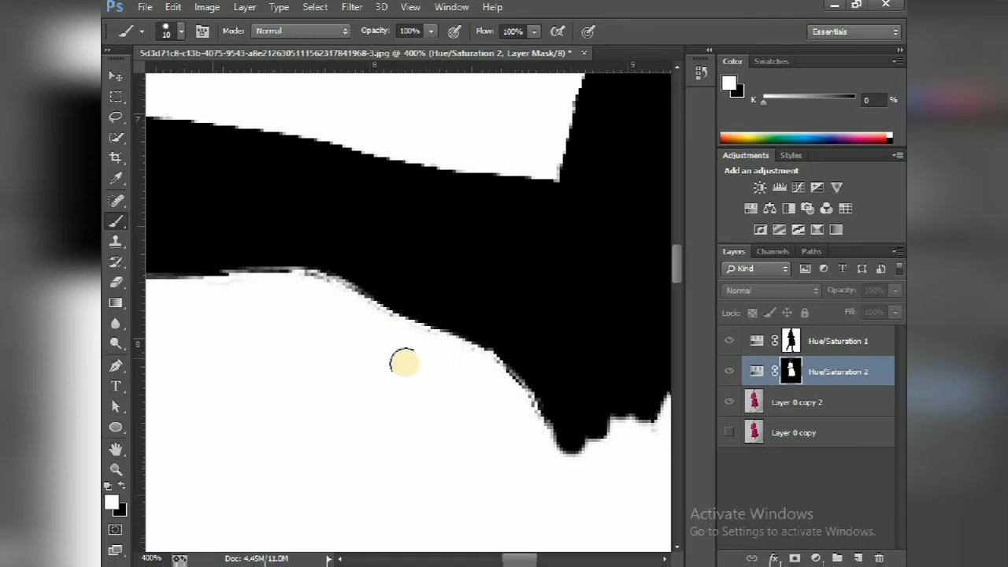
Step: Paint out the grey specks near the tip of the black triangle area
{"action": "scroll", "coordinate": [390, 381], "scroll_direction": "down", "scroll_amount": 1}
{"action": "scroll", "coordinate": [394, 384], "scroll_direction": "down", "scroll_amount": 1}
{"action": "scroll", "coordinate": [392, 383], "scroll_direction": "down", "scroll_amount": 1}
{"action": "scroll", "coordinate": [392, 382], "scroll_direction": "up", "scroll_amount": 1}
{"action": "scroll", "coordinate": [397, 354], "scroll_direction": "up", "scroll_amount": 1}
{"action": "left_click_drag", "start_coordinate": [405, 331], "coordinate": [318, 466]}
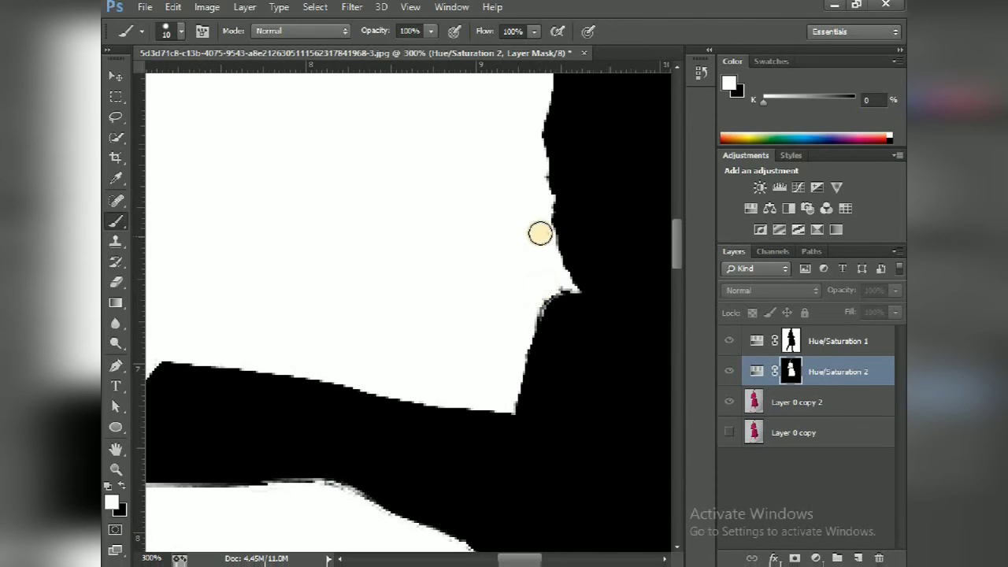
{"action": "left_click_drag", "start_coordinate": [382, 251], "coordinate": [604, 322]}
{"action": "left_click_drag", "start_coordinate": [456, 302], "coordinate": [461, 293]}
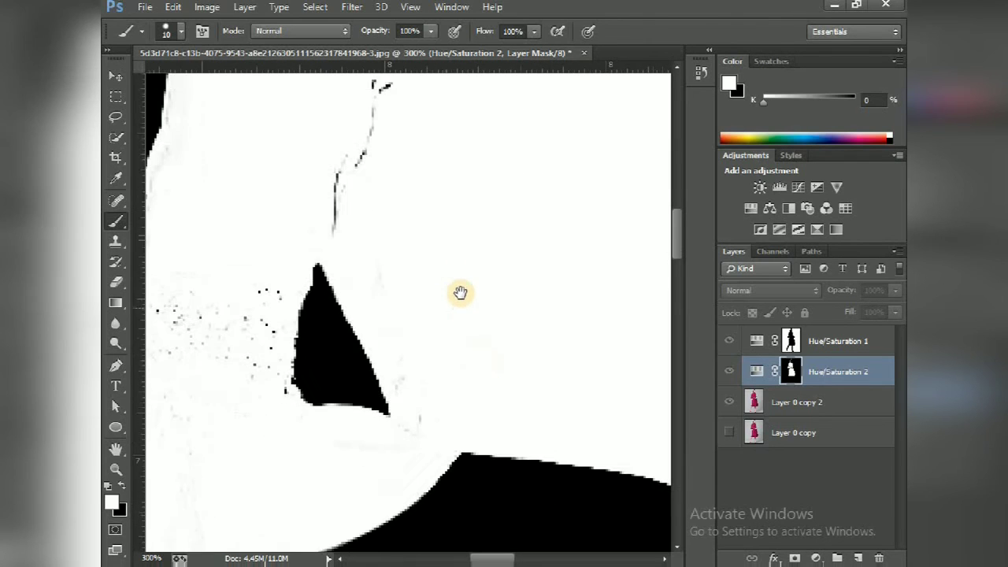
{"action": "left_click_drag", "start_coordinate": [404, 337], "coordinate": [404, 386]}
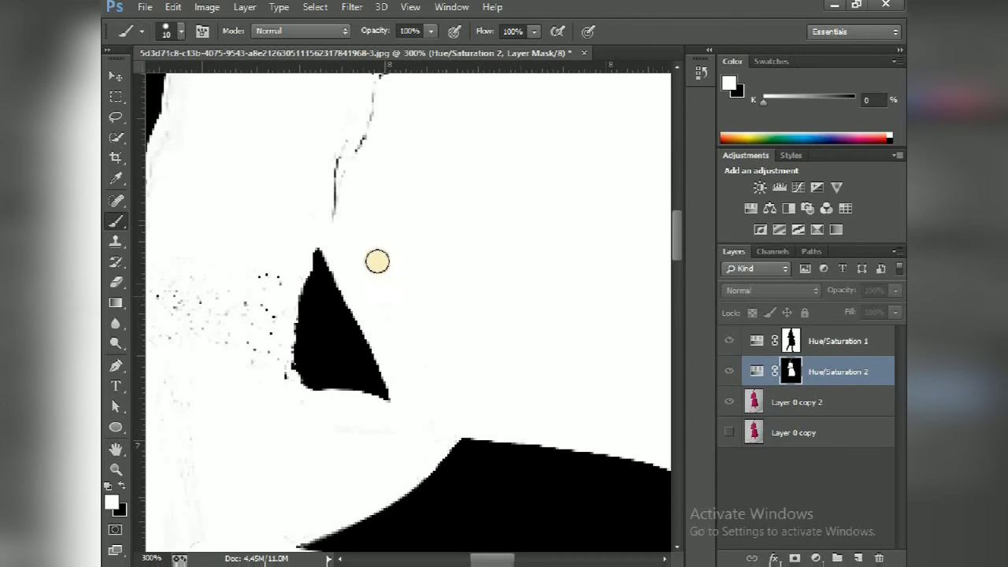
Step: Extend the left mask edge and cover stray dark strokes in the upper mask with white
{"action": "left_click_drag", "start_coordinate": [422, 259], "coordinate": [533, 229]}
{"action": "left_click_drag", "start_coordinate": [300, 337], "coordinate": [326, 269]}
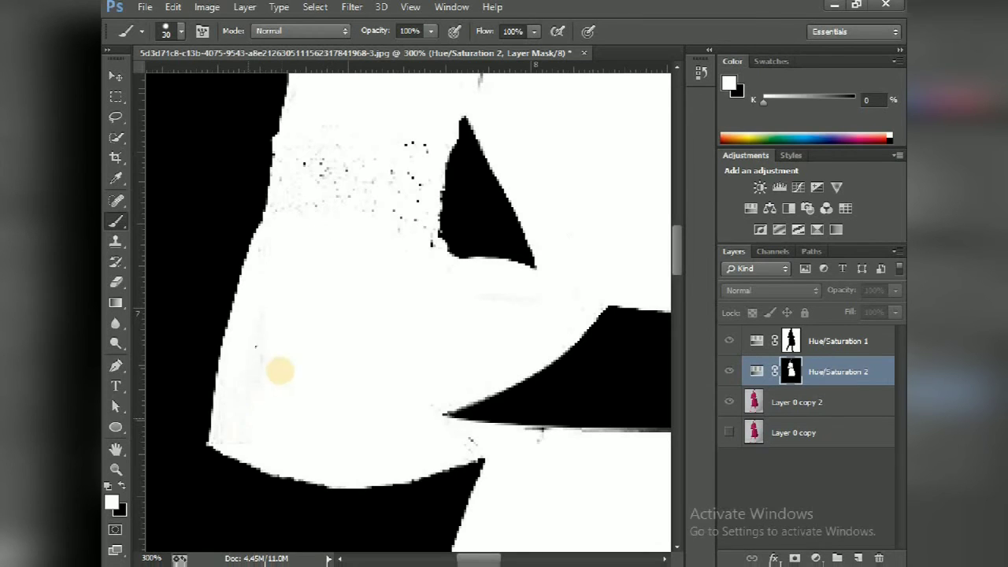
{"action": "left_click_drag", "start_coordinate": [327, 254], "coordinate": [281, 252]}
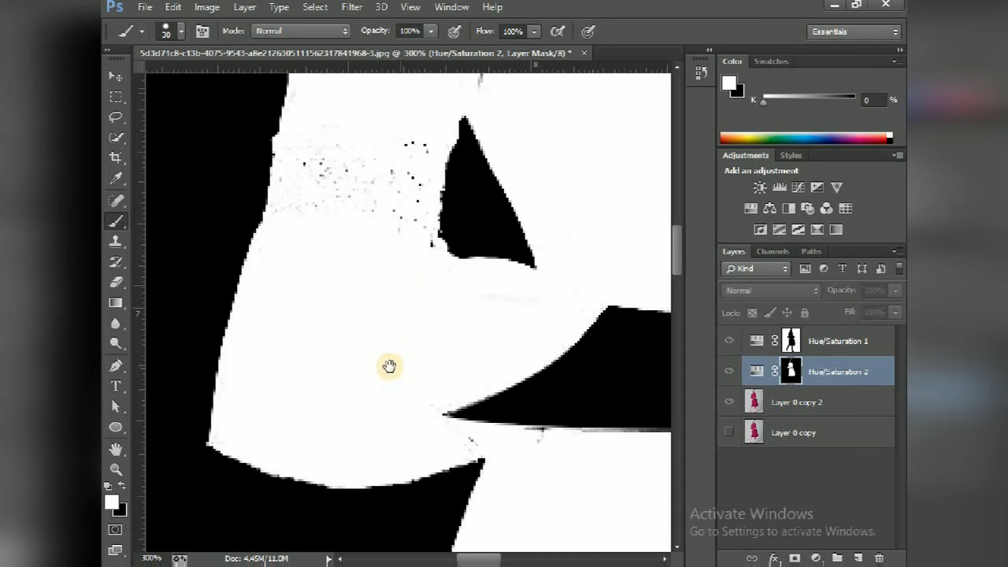
{"action": "left_click_drag", "start_coordinate": [389, 367], "coordinate": [331, 524]}
{"action": "left_click_drag", "start_coordinate": [429, 259], "coordinate": [456, 192]}
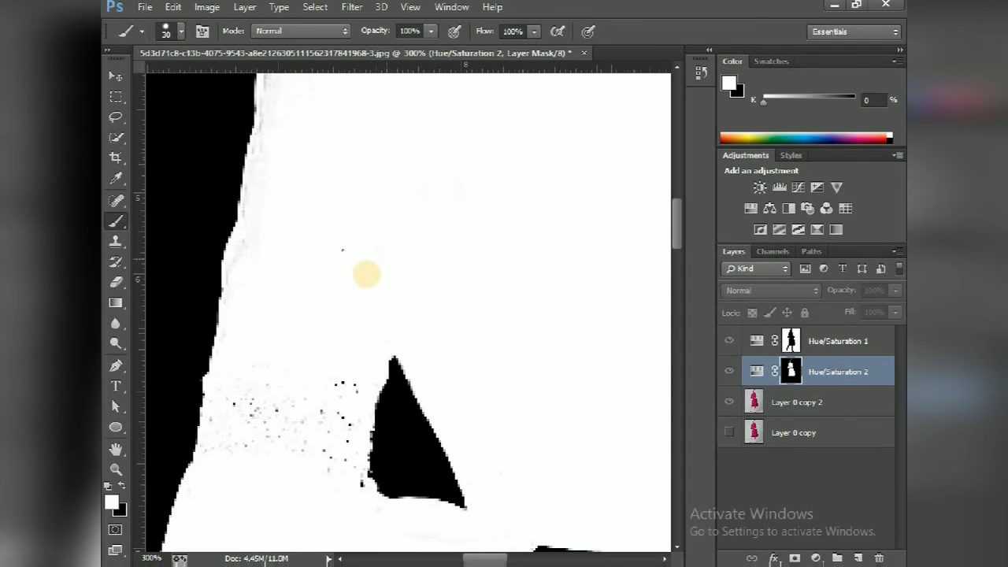
{"action": "key", "text": "ctrl+minus"}
{"action": "scroll", "coordinate": [346, 300], "scroll_direction": "down", "scroll_amount": 3}
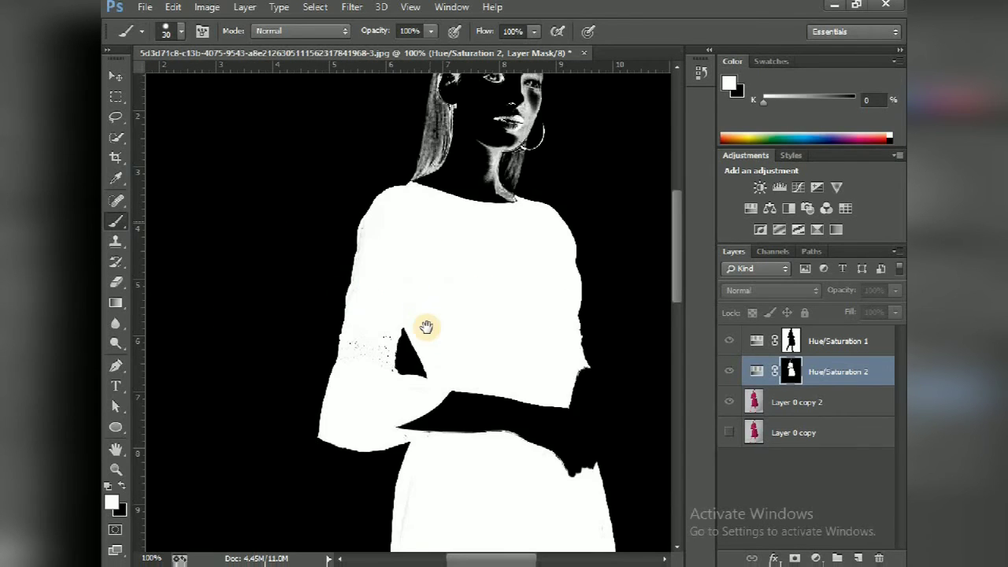
Step: Shrink the brush to 20 px and smooth the shoulder's left mask edge with white
{"action": "scroll", "coordinate": [423, 328], "scroll_direction": "up", "scroll_amount": 2}
{"action": "scroll", "coordinate": [408, 337], "scroll_direction": "up", "scroll_amount": 3}
{"action": "key", "text": "bracketleft"}
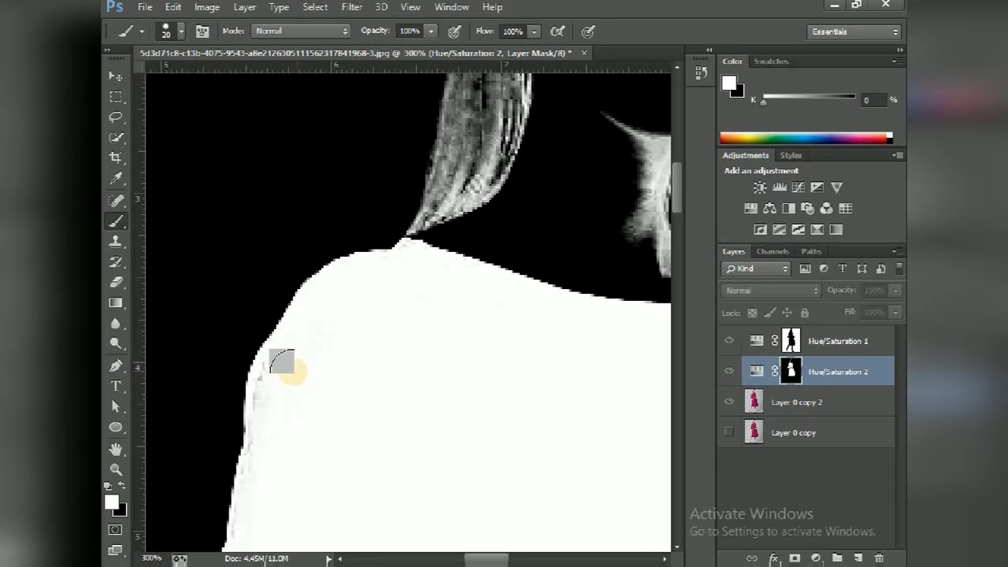
{"action": "mouse_move", "coordinate": [273, 367]}
{"action": "left_mouse_down"}
{"action": "mouse_move", "coordinate": [260, 473]}
{"action": "mouse_move", "coordinate": [259, 434]}
{"action": "mouse_move", "coordinate": [329, 364]}
{"action": "left_mouse_up"}
Step: Paint the neck edge back into the mask in white with a smaller brush
{"action": "scroll", "coordinate": [316, 402], "scroll_direction": "down", "scroll_amount": 3}
{"action": "scroll", "coordinate": [300, 440], "scroll_direction": "up", "scroll_amount": 3}
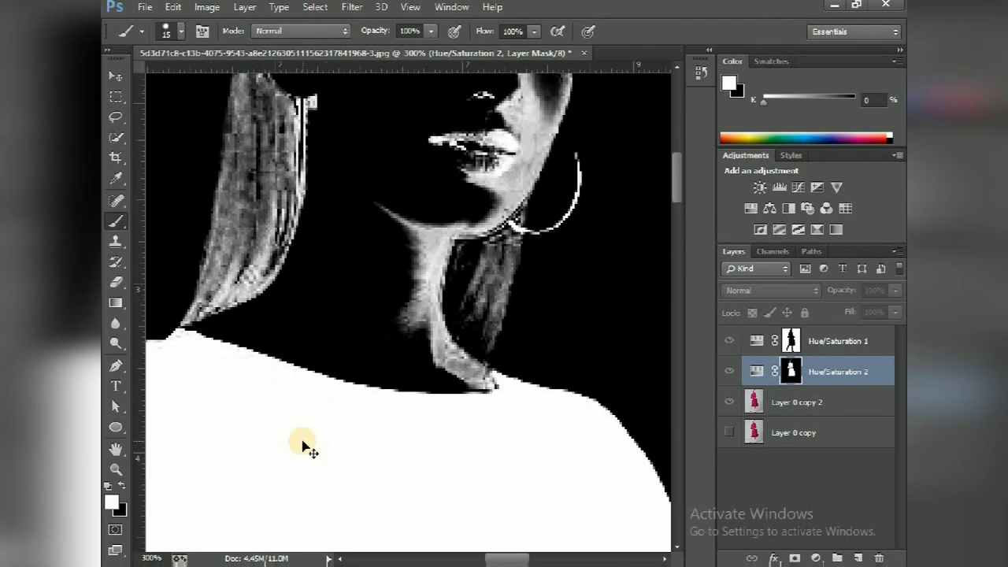
{"action": "scroll", "coordinate": [306, 446], "scroll_direction": "down", "scroll_amount": 3}
{"action": "scroll", "coordinate": [300, 447], "scroll_direction": "up", "scroll_amount": 2}
{"action": "scroll", "coordinate": [300, 445], "scroll_direction": "up", "scroll_amount": 1}
{"action": "left_click_drag", "start_coordinate": [412, 362], "coordinate": [381, 344]}
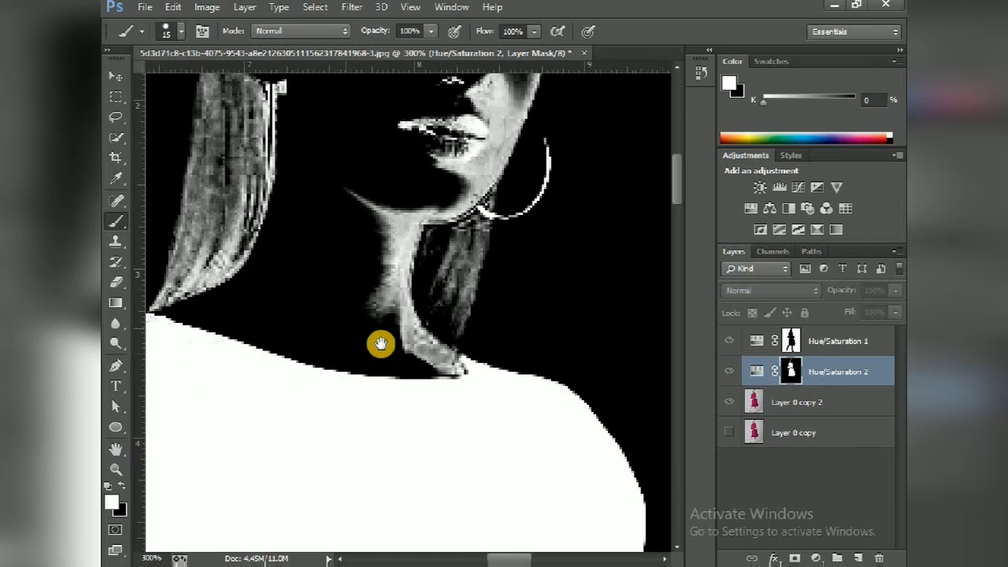
{"action": "scroll", "coordinate": [425, 268], "scroll_direction": "up", "scroll_amount": 1}
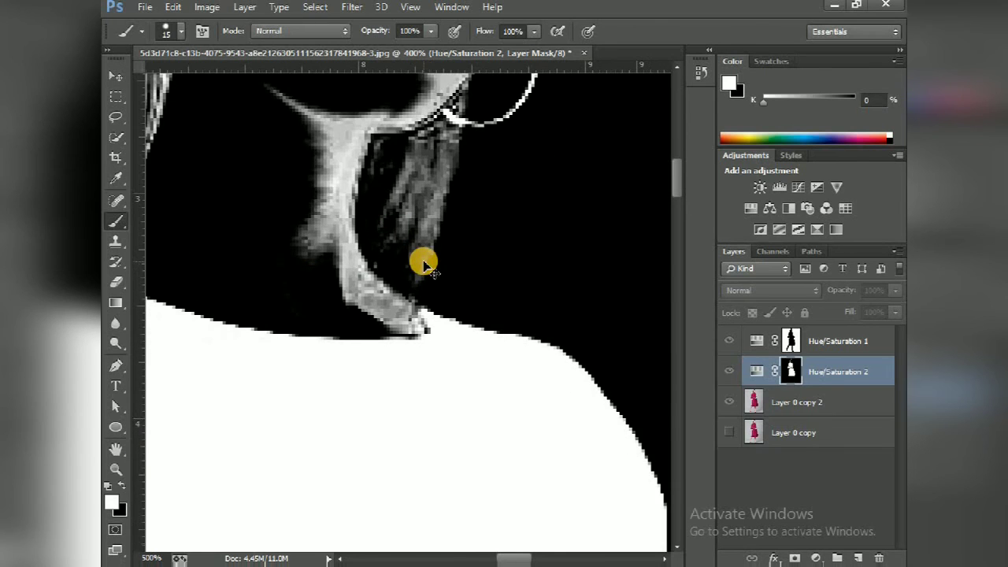
{"action": "scroll", "coordinate": [423, 266], "scroll_direction": "up", "scroll_amount": 1}
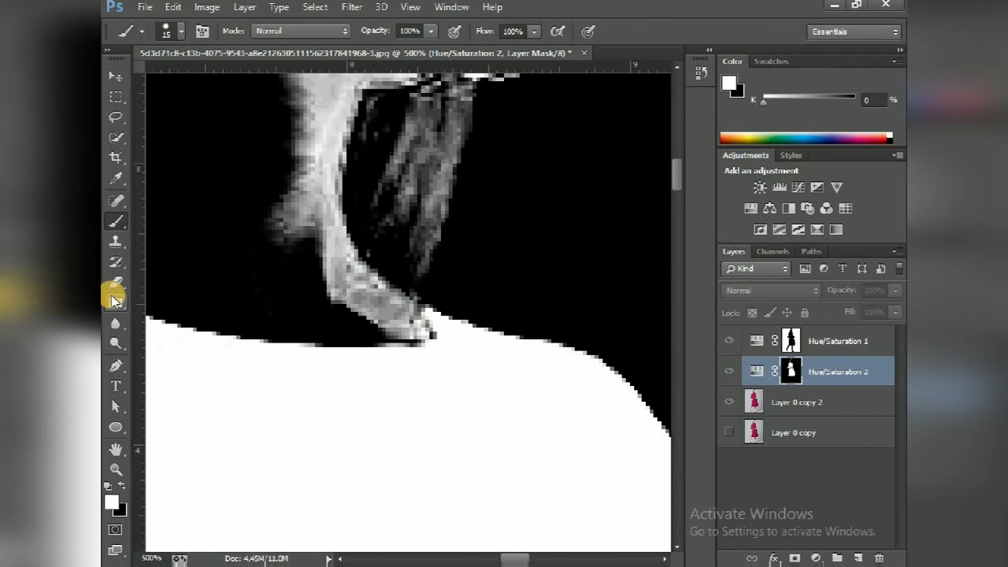
{"action": "key", "text": "bracketleft"}
{"action": "key", "text": "bracketleft"}
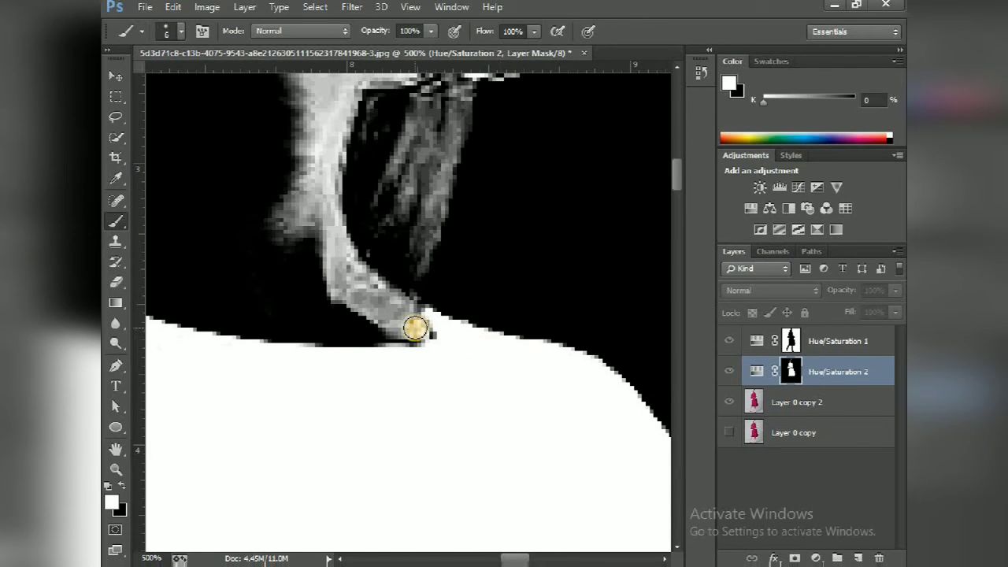
{"action": "left_click_drag", "start_coordinate": [406, 329], "coordinate": [390, 305]}
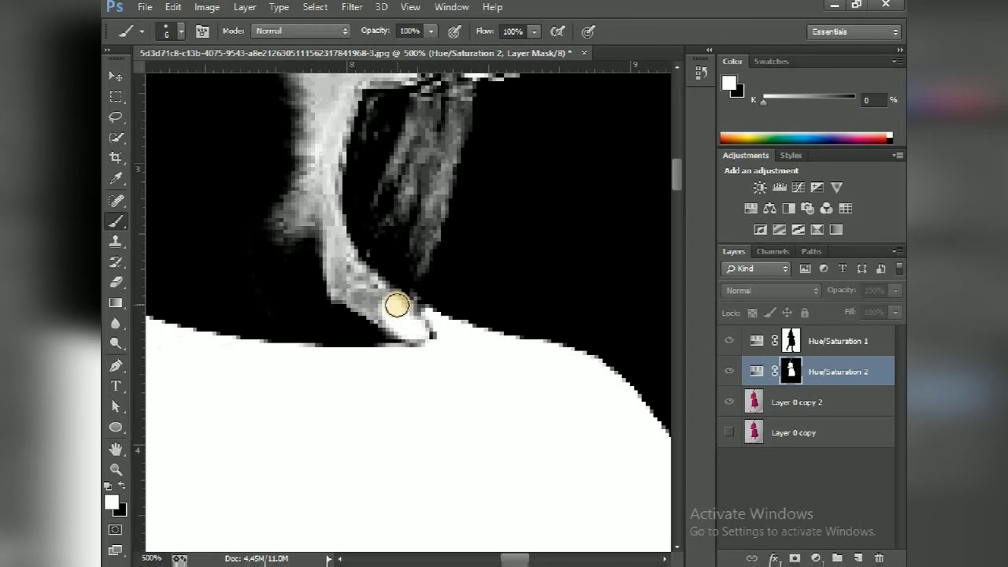
Step: Paint the stray strap pixels above the dress black on the mask
{"action": "key", "text": "x"}
{"action": "left_click", "coordinate": [394, 315], "text": "shift"}
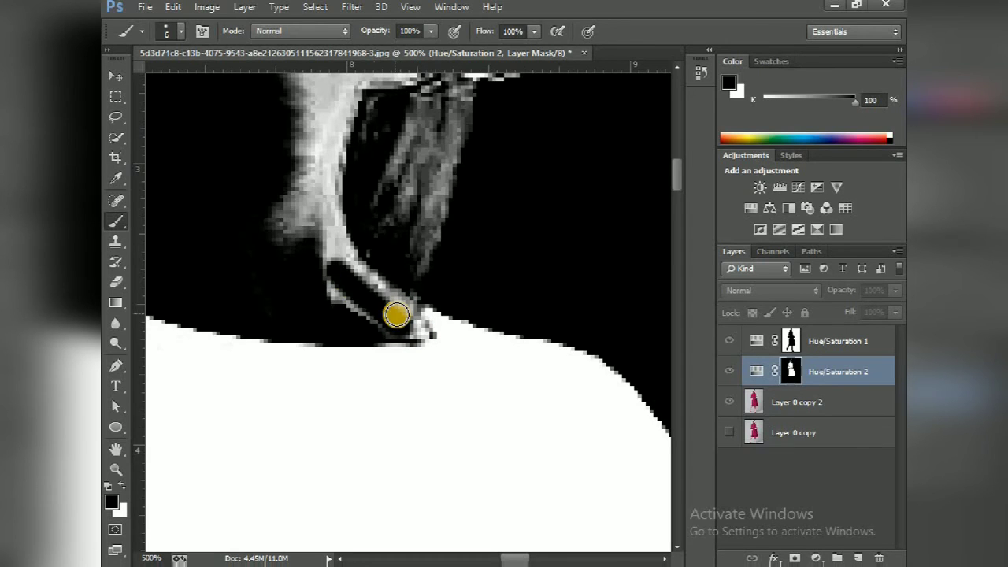
{"action": "key", "text": "ctrl+plus"}
{"action": "mouse_move", "coordinate": [386, 314]}
{"action": "left_mouse_down"}
{"action": "mouse_move", "coordinate": [425, 338]}
{"action": "mouse_move", "coordinate": [428, 288]}
{"action": "left_mouse_up"}
{"action": "key", "text": "bracketleft"}
{"action": "key", "text": "bracketleft"}
{"action": "mouse_move", "coordinate": [352, 291]}
{"action": "left_mouse_down"}
{"action": "mouse_move", "coordinate": [387, 281]}
{"action": "mouse_move", "coordinate": [355, 270]}
{"action": "mouse_move", "coordinate": [394, 286]}
{"action": "mouse_move", "coordinate": [386, 201]}
{"action": "left_mouse_up"}
{"action": "key", "text": "ctrl+minus"}
{"action": "key", "text": "ctrl+minus"}
{"action": "key", "text": "bracketright"}
{"action": "key", "text": "bracketright"}
{"action": "key", "text": "bracketright"}
{"action": "key", "text": "bracketright"}
{"action": "key", "text": "ctrl+minus"}
{"action": "key", "text": "ctrl+minus"}
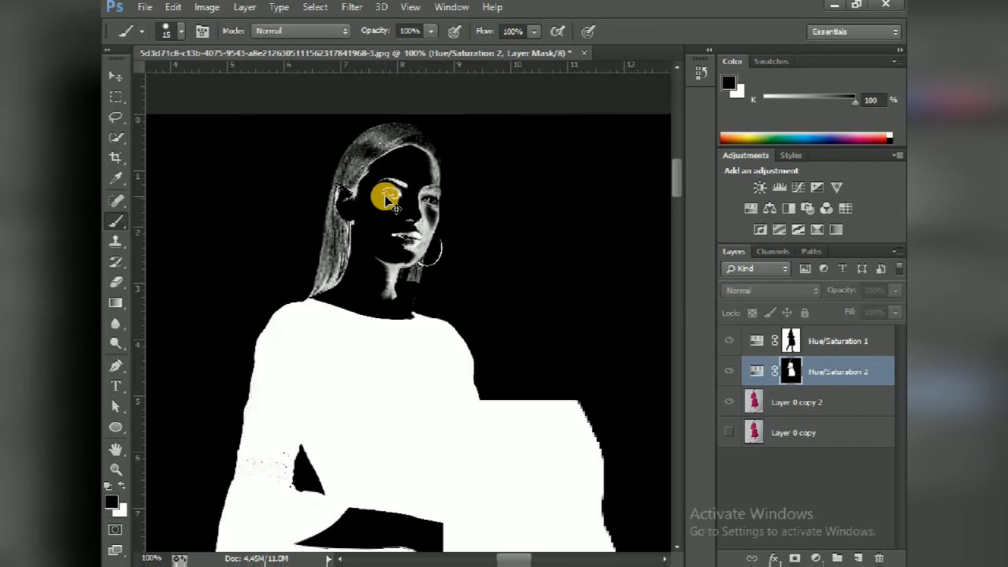
Step: With a 90 px brush, paint the face, hair, neck and collar black on the mask
{"action": "key", "text": "bracketright"}
{"action": "key", "text": "bracketright"}
{"action": "key", "text": "bracketright"}
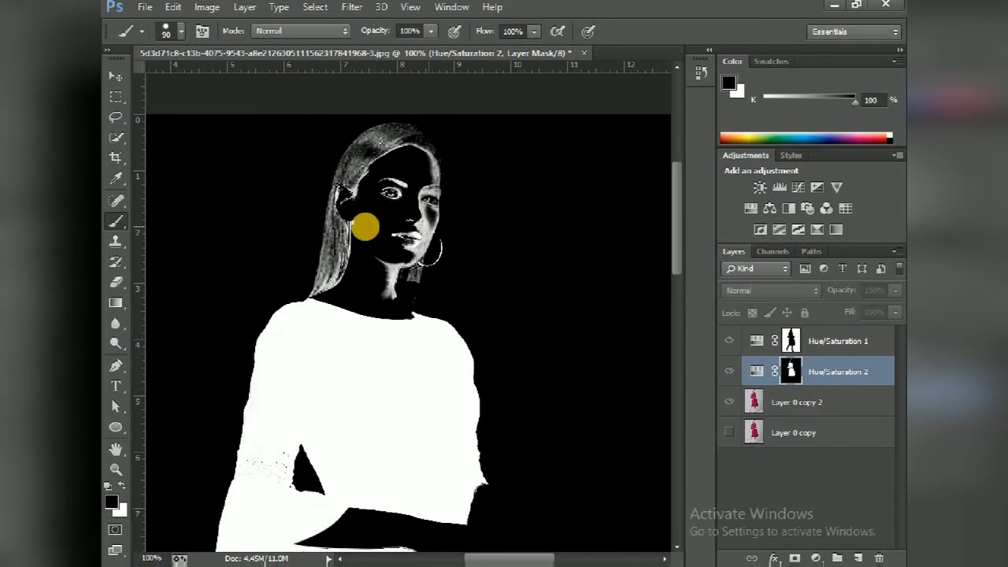
{"action": "left_click_drag", "start_coordinate": [365, 225], "coordinate": [436, 142]}
{"action": "left_click_drag", "start_coordinate": [431, 236], "coordinate": [396, 277]}
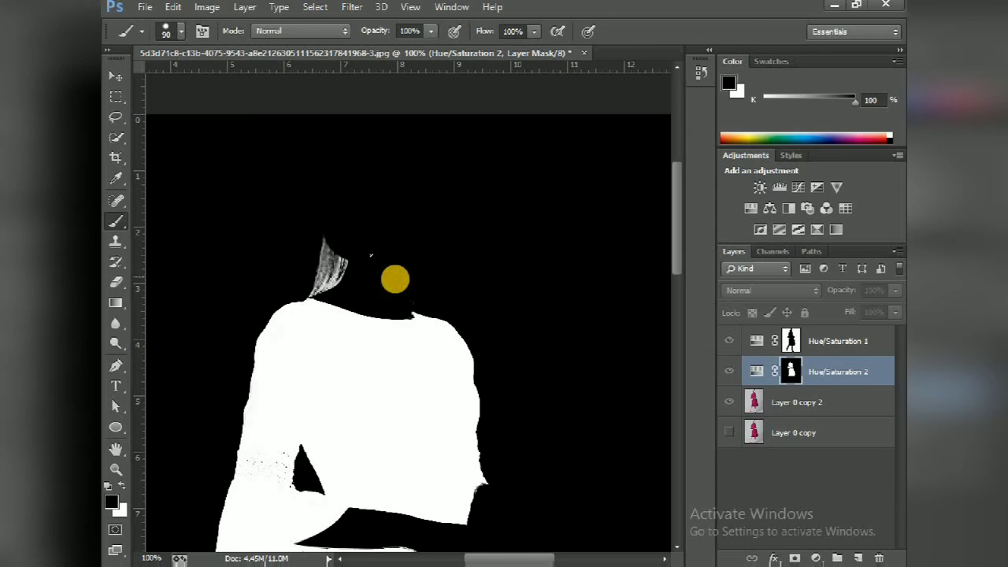
{"action": "left_click_drag", "start_coordinate": [324, 258], "coordinate": [340, 259]}
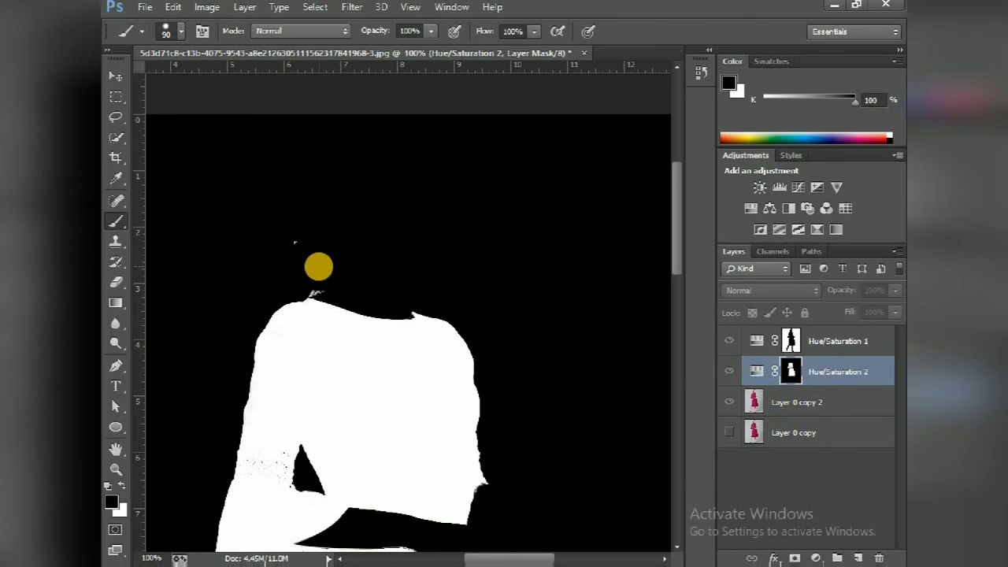
{"action": "key", "text": "ctrl+minus"}
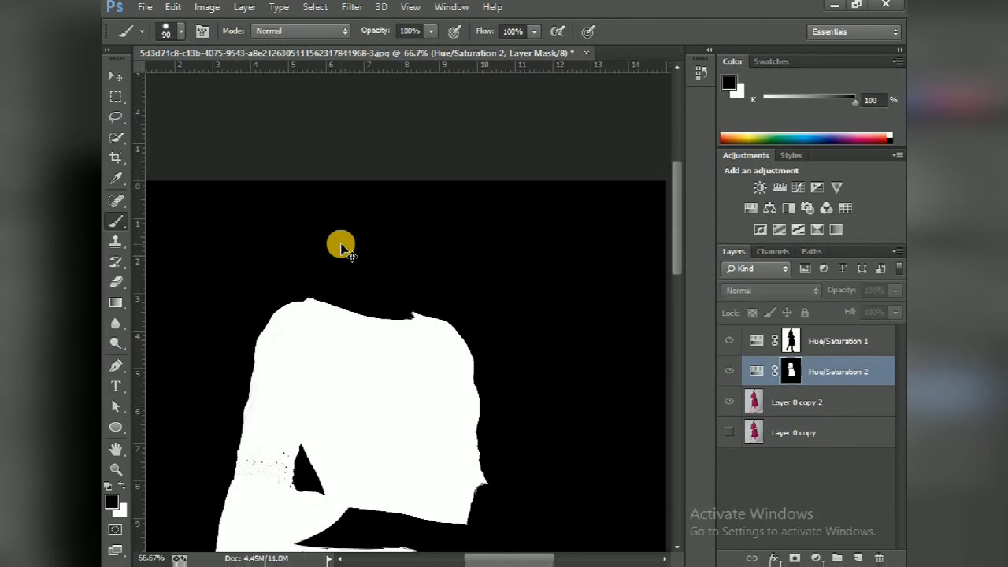
{"action": "key", "text": "ctrl+minus"}
{"action": "key", "text": "ctrl+minus"}
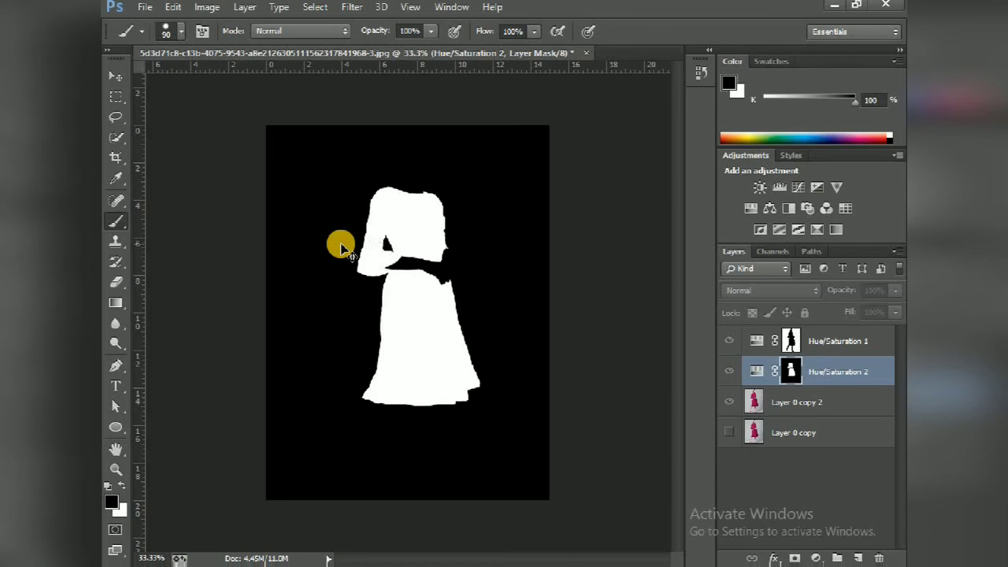
{"action": "key", "text": "ctrl+plus"}
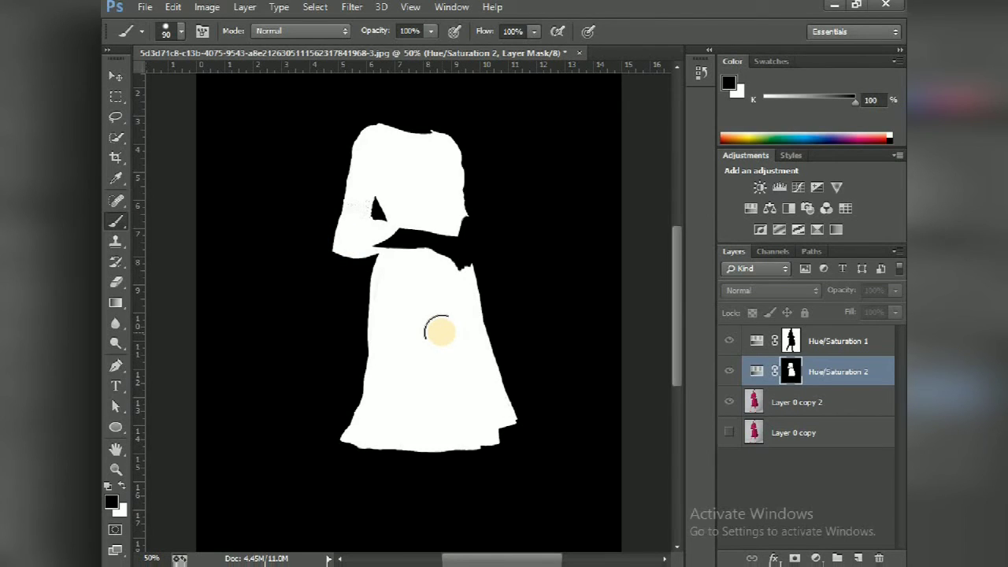
Step: Exit the mask view to see the photo of the model again
{"action": "left_click", "coordinate": [791, 372], "text": "alt"}
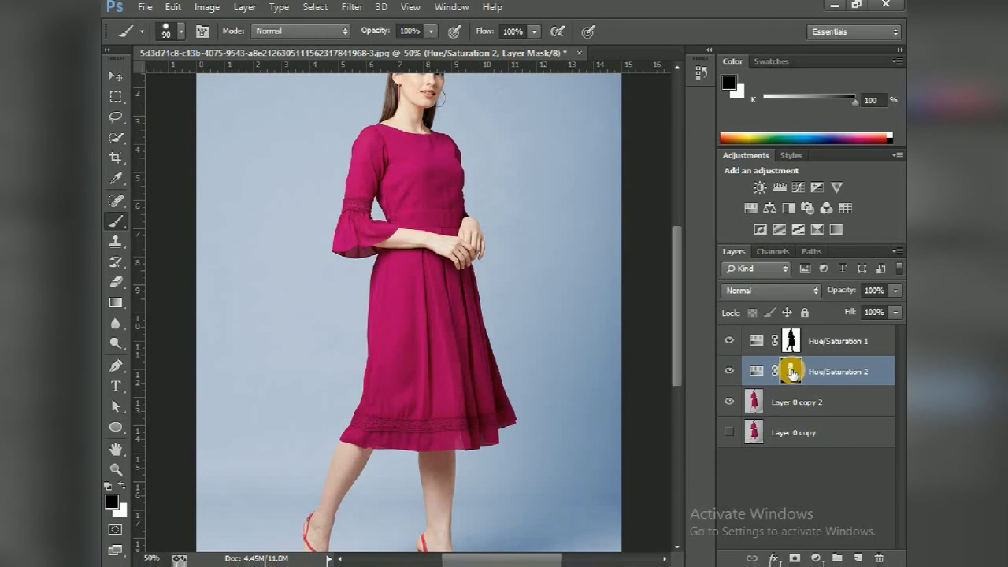
{"action": "key", "text": "ctrl+minus"}
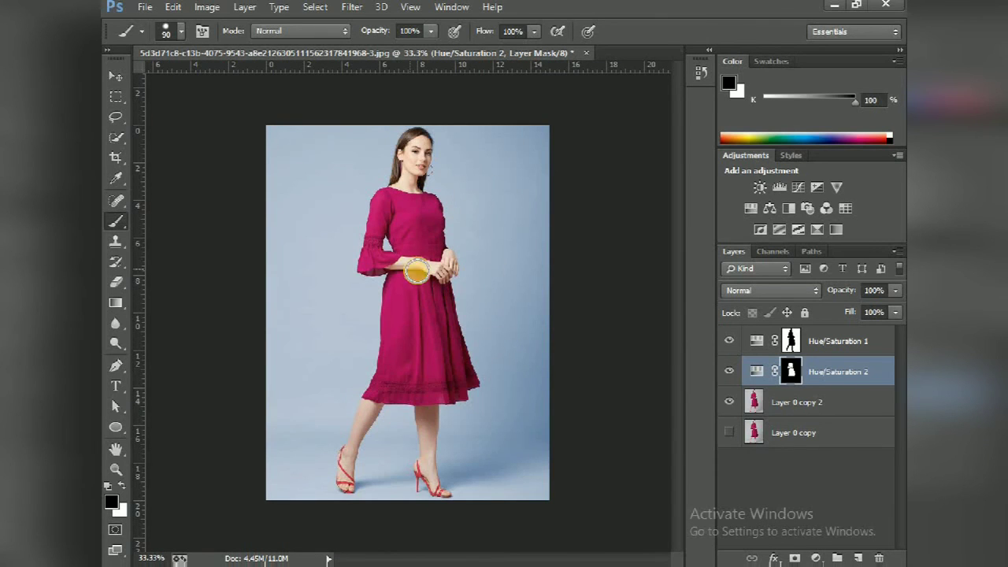
{"action": "key", "text": "ctrl+plus"}
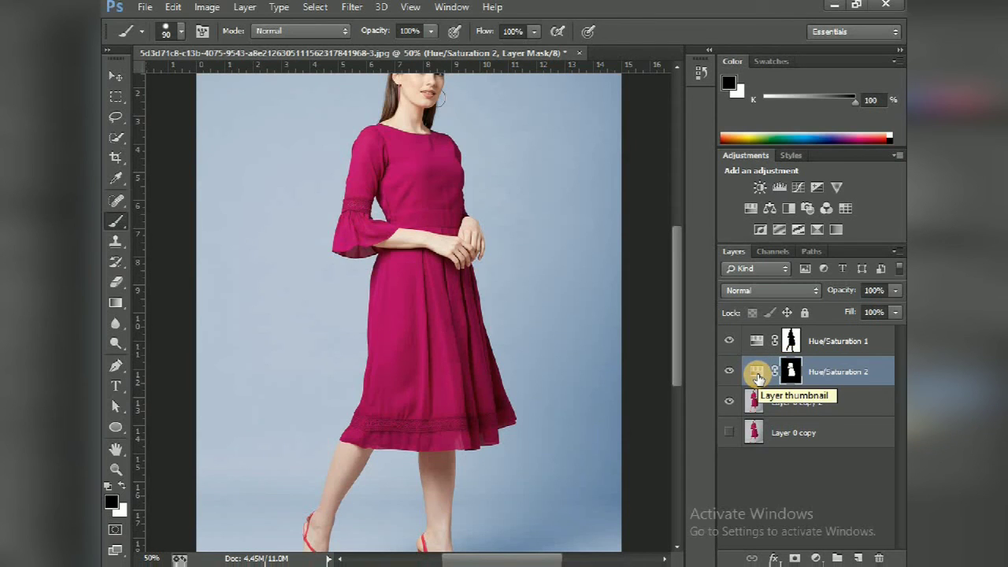
Step: Set Hue/Saturation 2 to Hue -91 and Saturation -22, toggling it to compare
{"action": "double_click", "coordinate": [758, 375]}
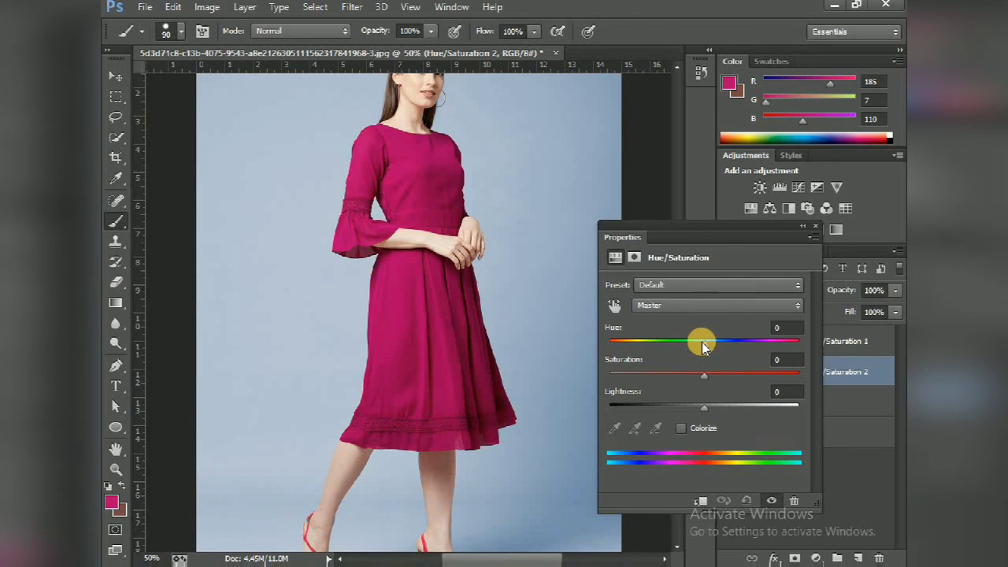
{"action": "mouse_move", "coordinate": [704, 344]}
{"action": "left_mouse_down"}
{"action": "mouse_move", "coordinate": [744, 344]}
{"action": "mouse_move", "coordinate": [642, 348]}
{"action": "left_mouse_up"}
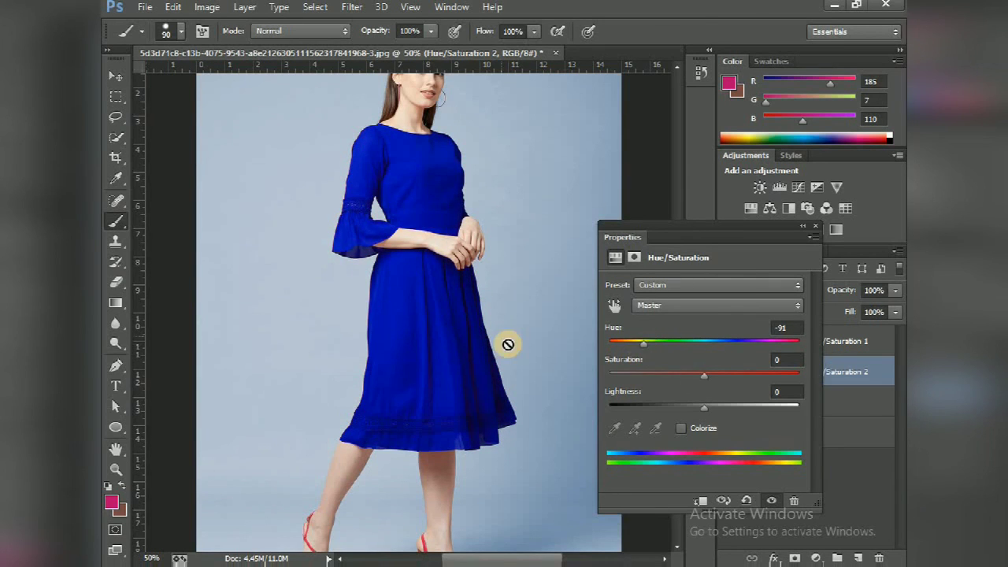
{"action": "mouse_move", "coordinate": [703, 377]}
{"action": "left_mouse_down"}
{"action": "mouse_move", "coordinate": [687, 378]}
{"action": "mouse_move", "coordinate": [715, 378]}
{"action": "mouse_move", "coordinate": [684, 383]}
{"action": "left_mouse_up"}
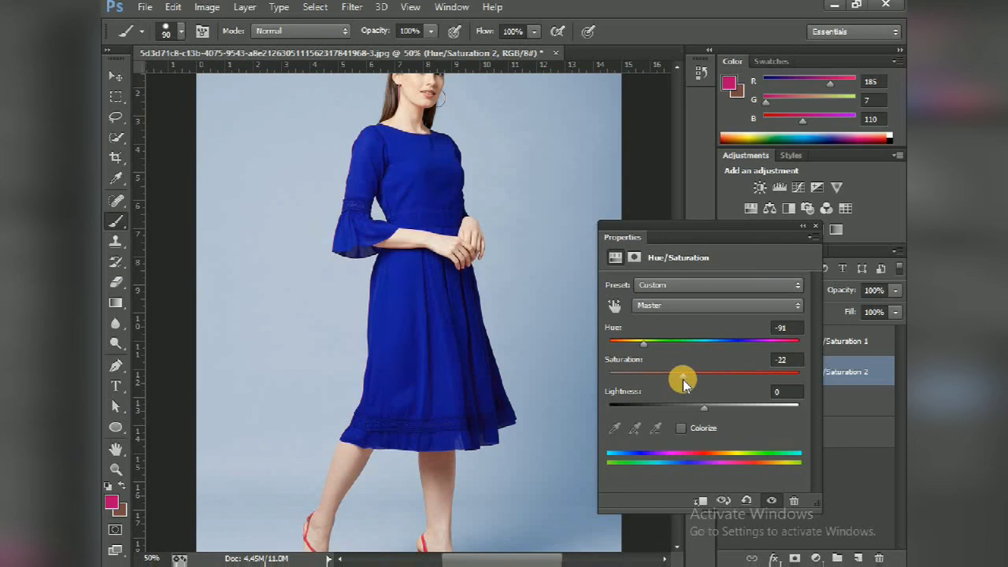
{"action": "key", "text": "ctrl+minus"}
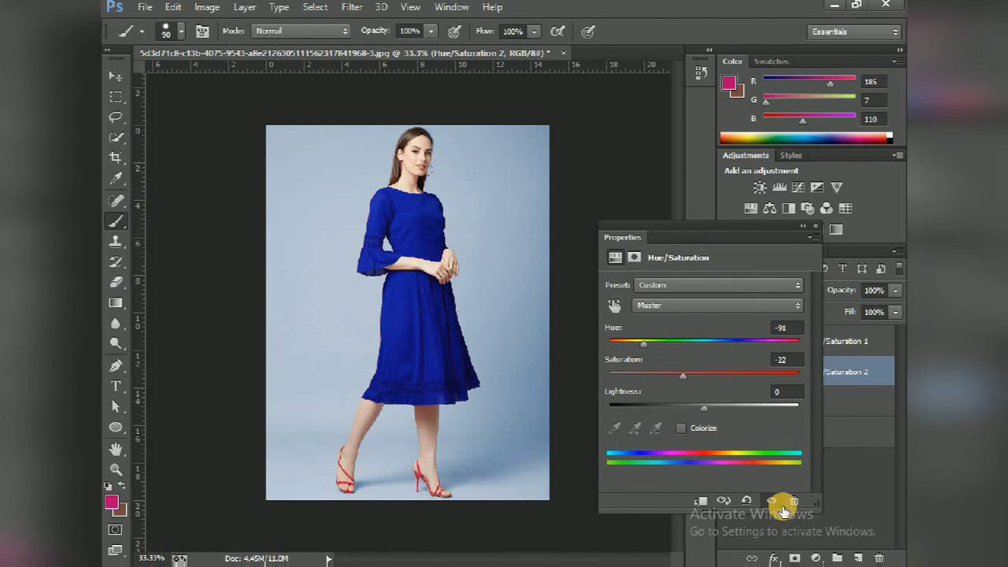
{"action": "left_click", "coordinate": [774, 502]}
{"action": "left_click", "coordinate": [774, 503]}
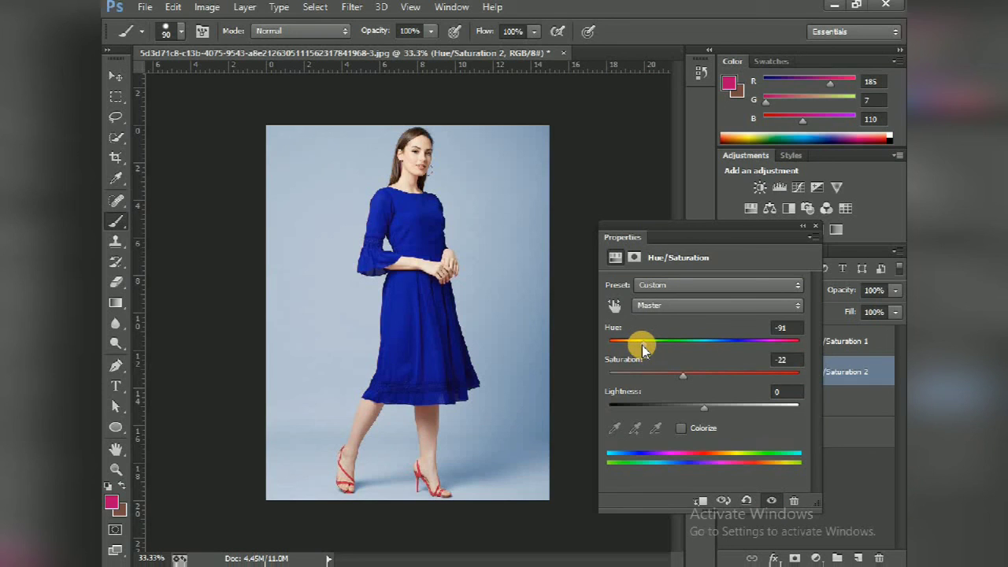
Step: Close the adjustment properties and compare the blue dress with the original by toggling layer visibility
{"action": "left_click", "coordinate": [818, 229]}
{"action": "key", "text": "ctrl+minus"}
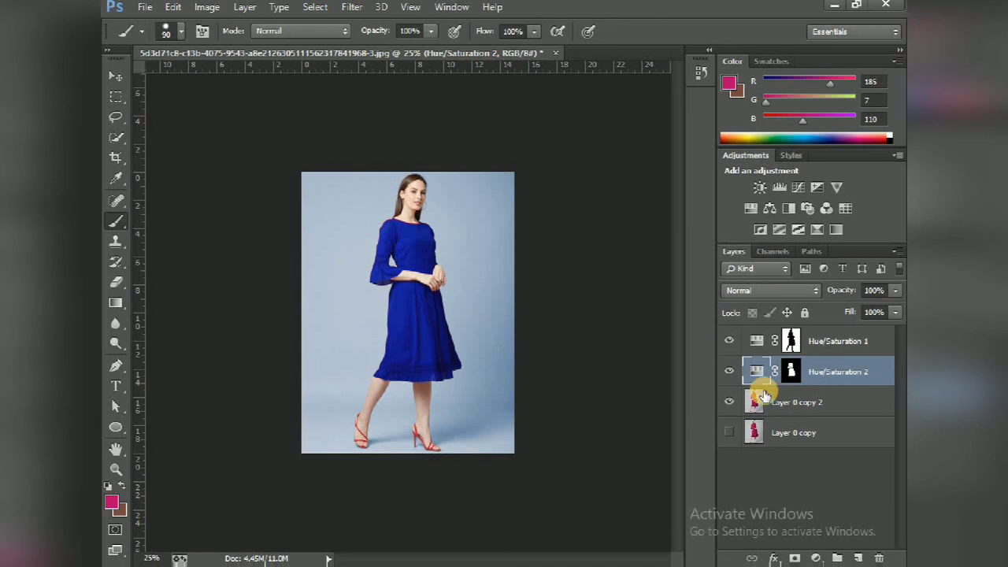
{"action": "left_click", "coordinate": [729, 403], "text": "alt"}
{"action": "left_click", "coordinate": [728, 403], "text": "alt"}
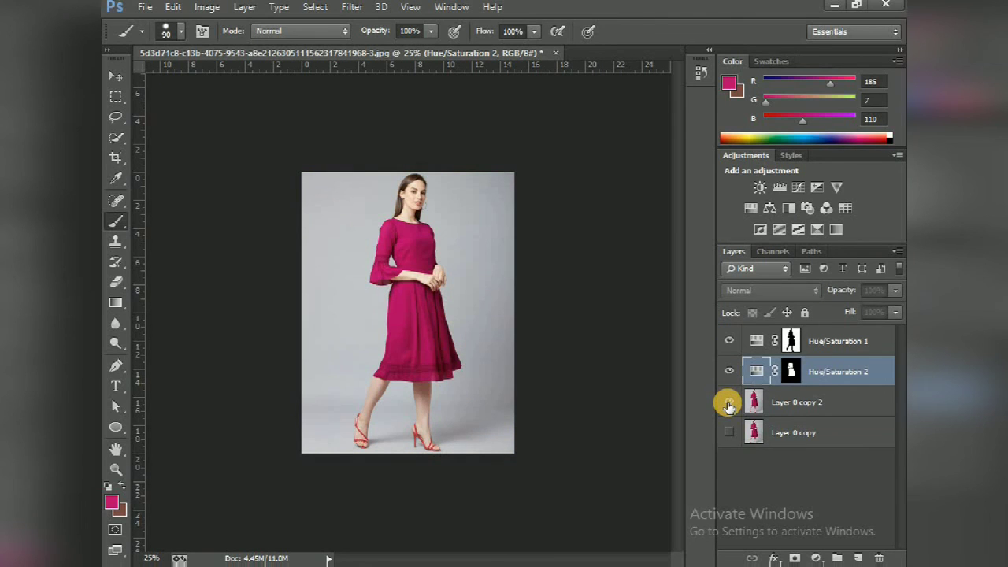
{"action": "key", "text": "ctrl+plus"}
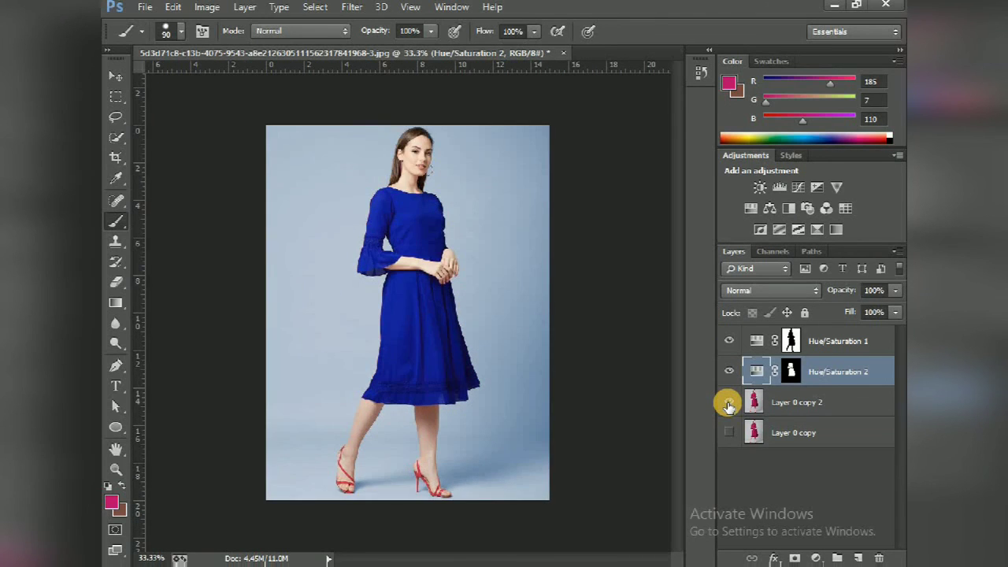
{"action": "key", "text": "ctrl+minus"}
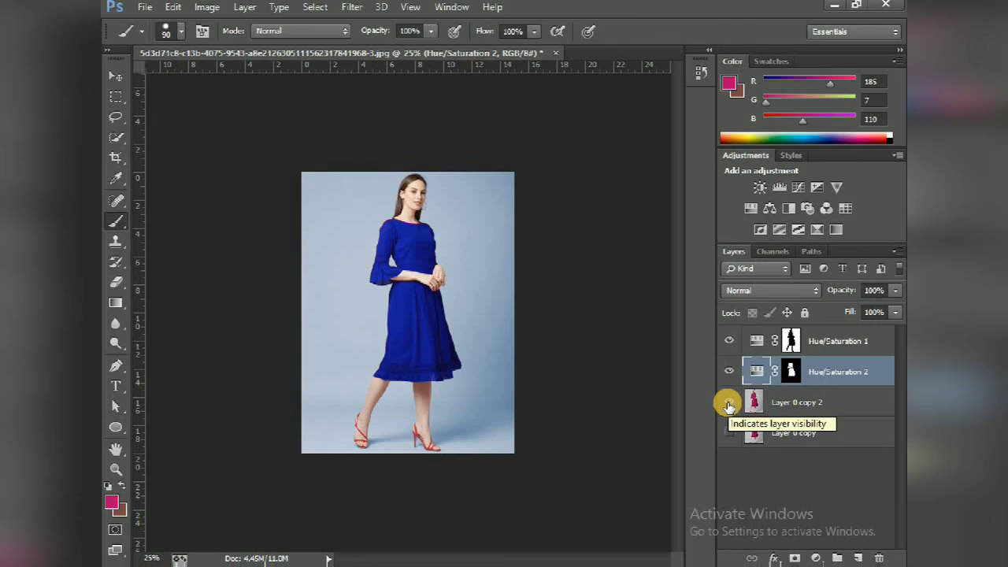
{"action": "key", "text": "ctrl+plus"}
{"action": "key", "text": "ctrl+plus"}
{"action": "key", "text": "ctrl+plus"}
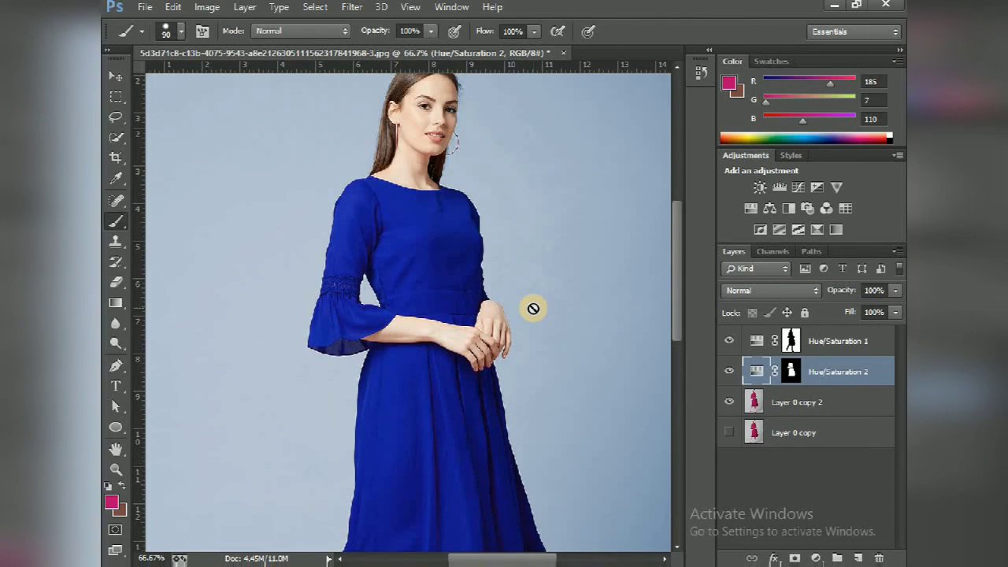
{"action": "key", "text": "ctrl+minus"}
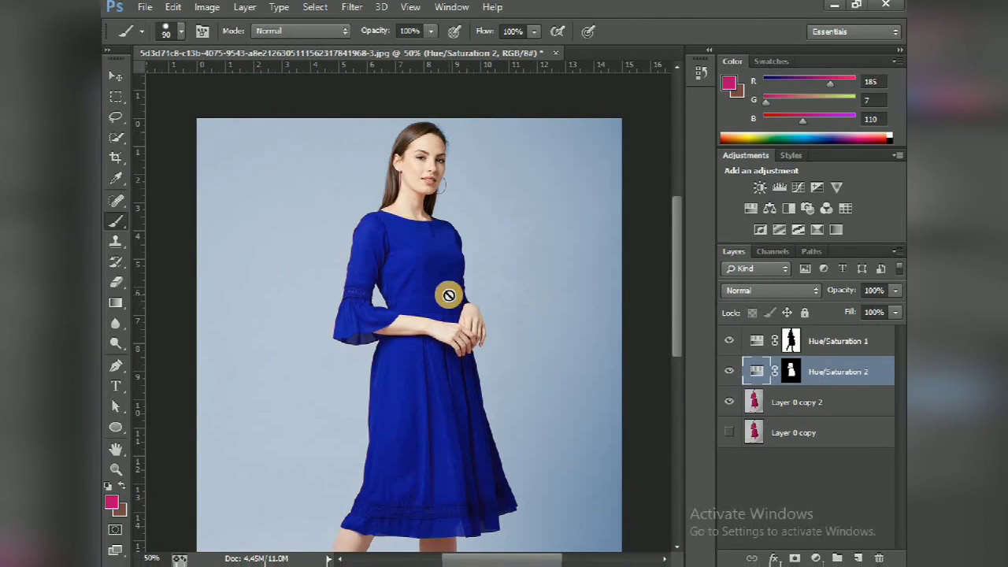
Step: Change the Hue/Saturation 2 hue to +29, turning the dress deep red, and compare with the original
{"action": "double_click", "coordinate": [756, 376]}
{"action": "left_click_drag", "start_coordinate": [645, 348], "coordinate": [721, 347]}
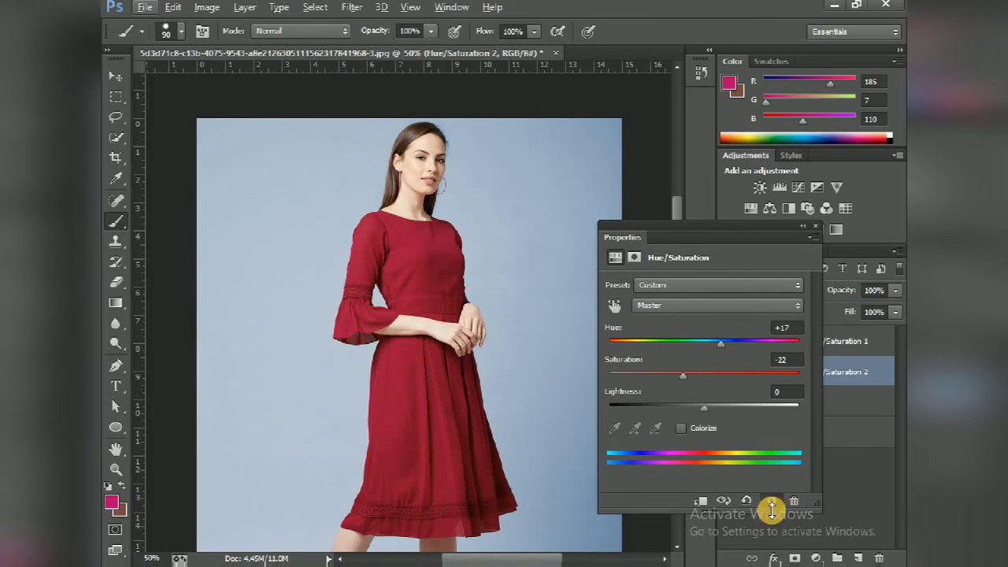
{"action": "left_click", "coordinate": [772, 503]}
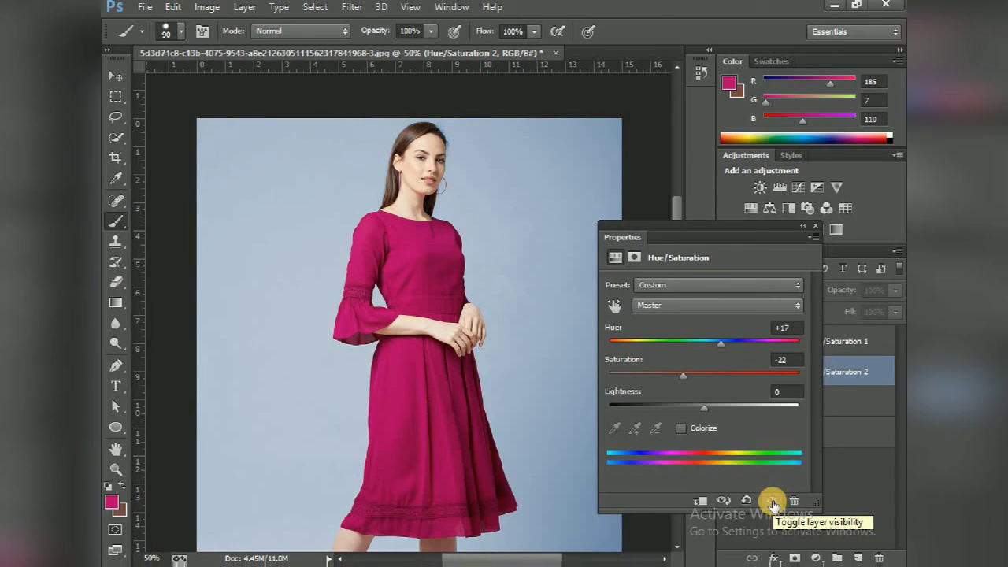
{"action": "left_click", "coordinate": [773, 503]}
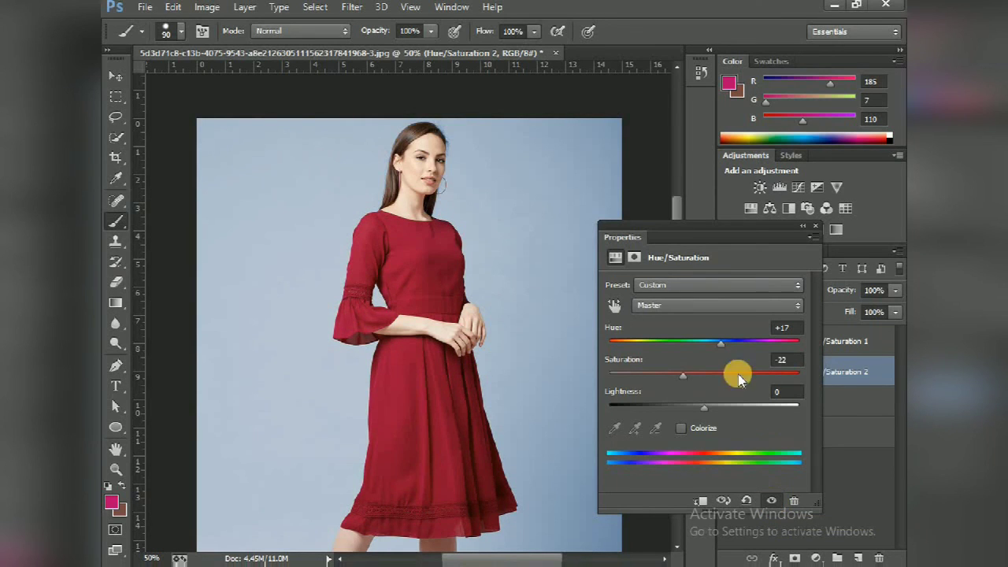
{"action": "left_click_drag", "start_coordinate": [721, 343], "coordinate": [731, 344]}
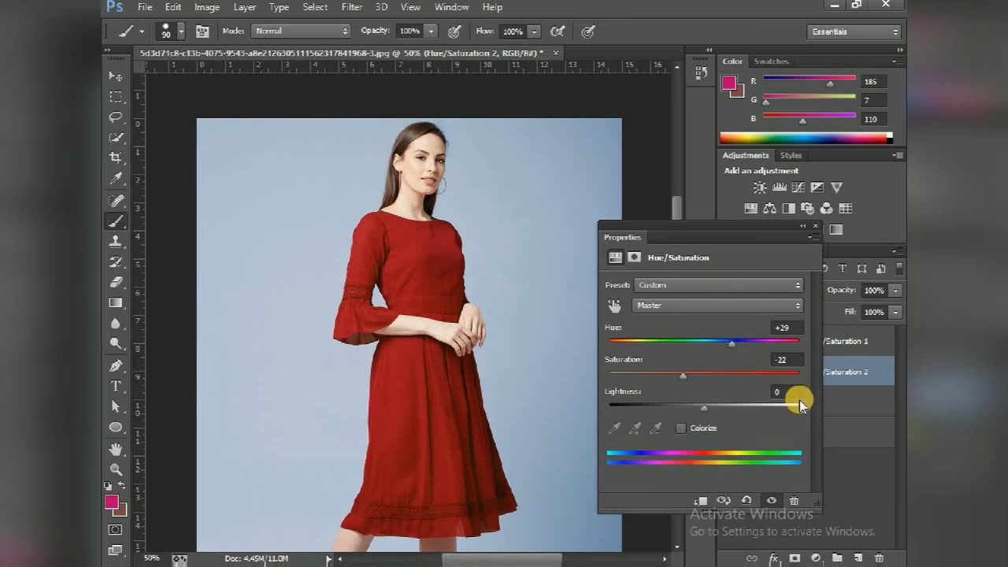
Step: Close the adjustment properties and check the recoloured photo
{"action": "left_click", "coordinate": [815, 226]}
{"action": "key", "text": "ctrl+minus"}
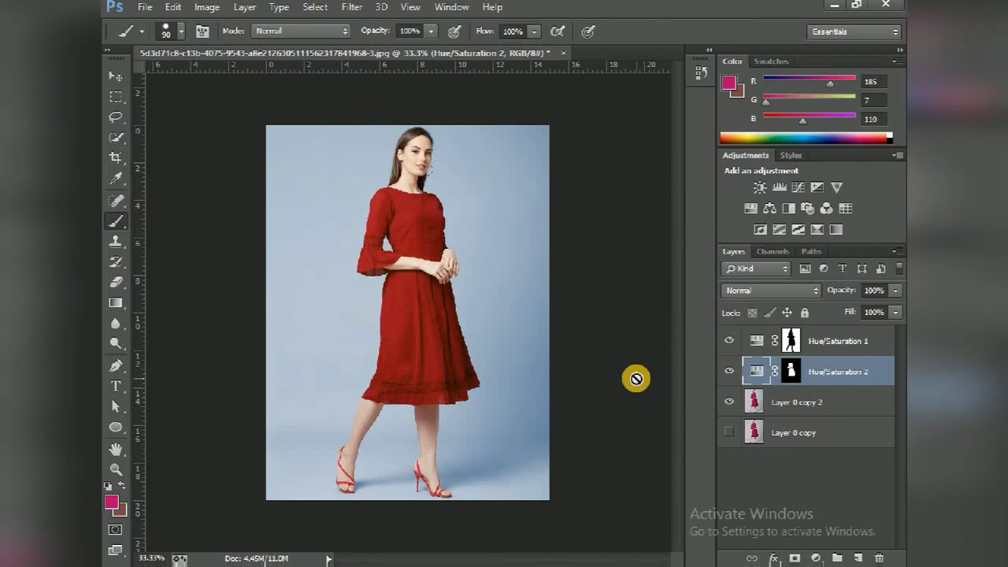
{"action": "key", "text": "ctrl+plus"}
{"action": "left_click_drag", "start_coordinate": [676, 335], "coordinate": [676, 295]}
{"action": "scroll", "coordinate": [676, 296], "scroll_direction": "up", "scroll_amount": 2}
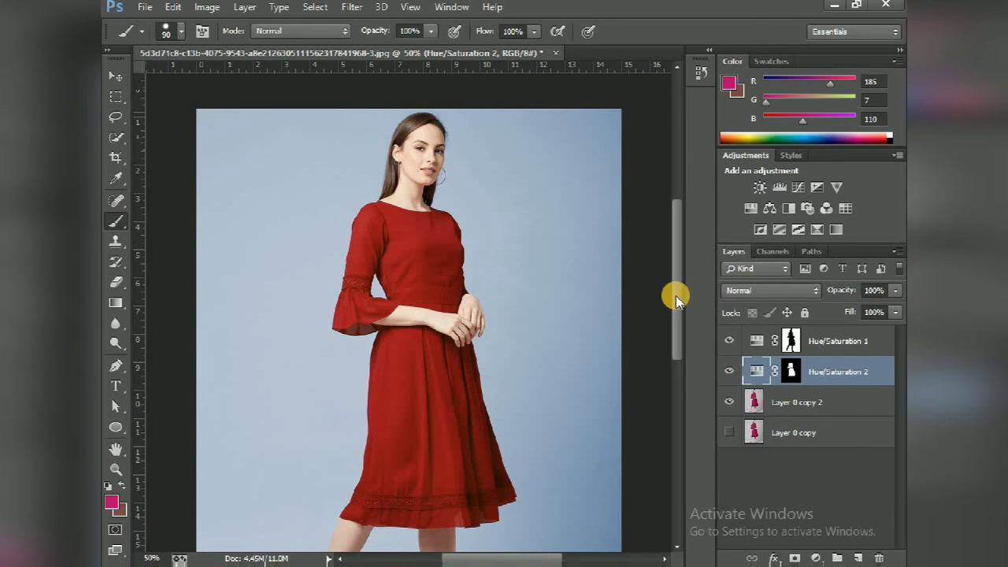
{"action": "left_click_drag", "start_coordinate": [676, 295], "coordinate": [676, 291]}
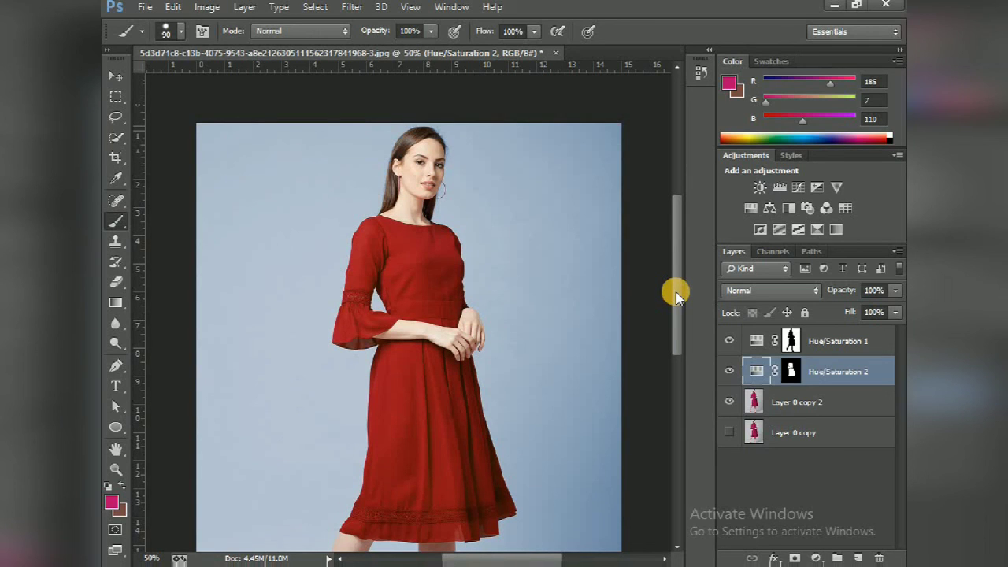